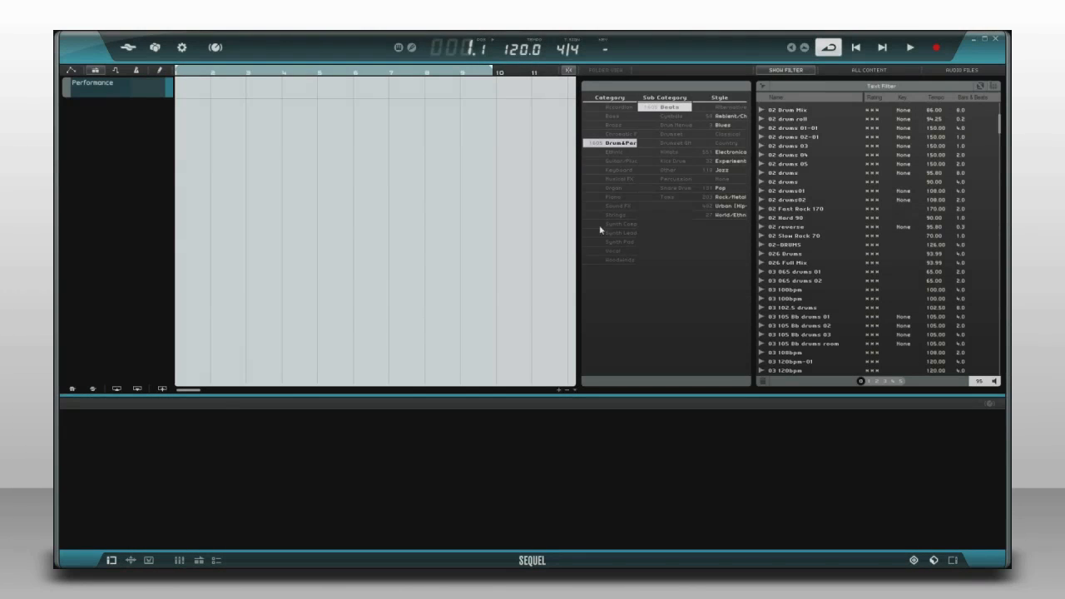
Place the 03 Rock Grooves 140 drum loop on a new track at bar 1 and repeat it up to bar 9 during playback.
click(669, 108)
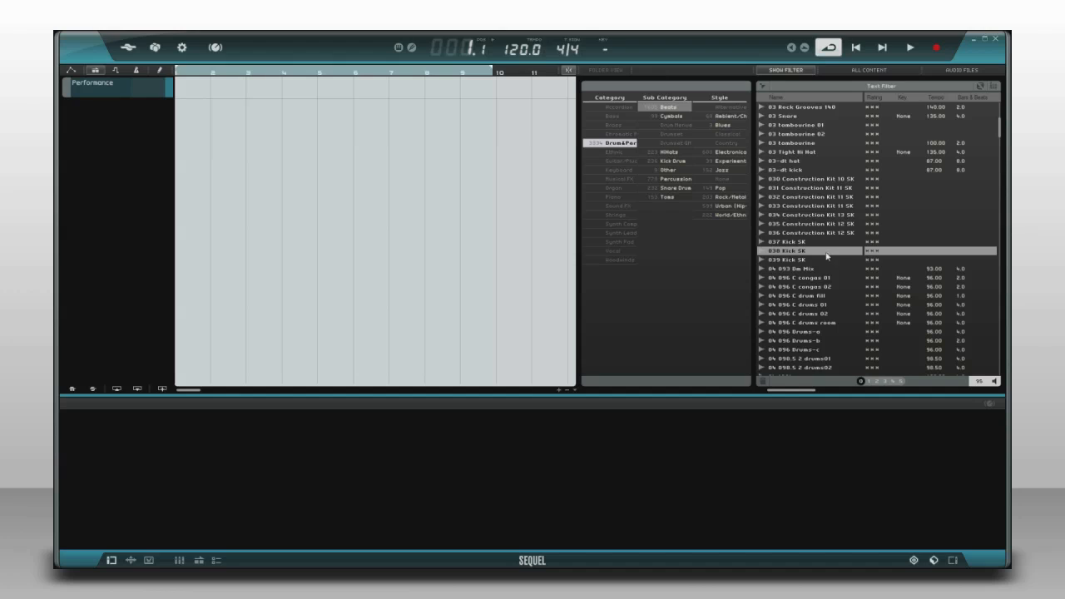
click(794, 109)
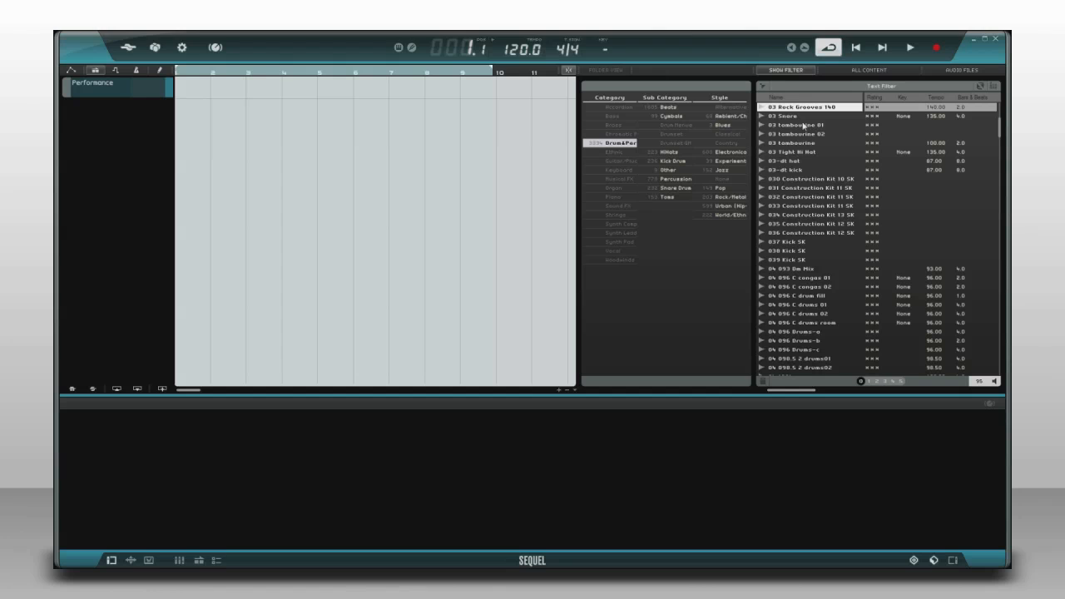
drag(700, 119, 184, 114)
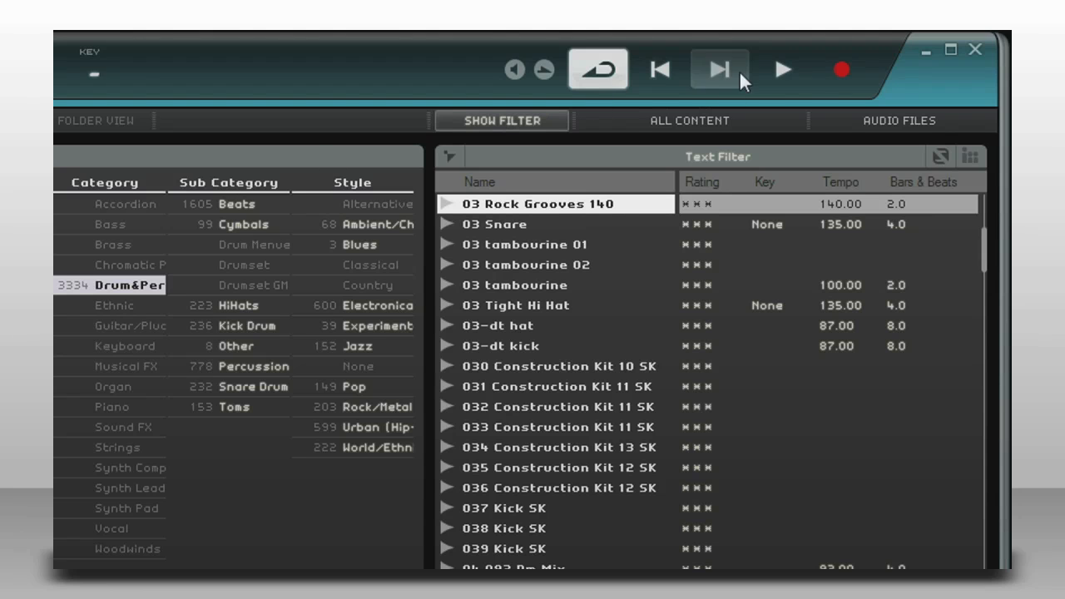
click(771, 66)
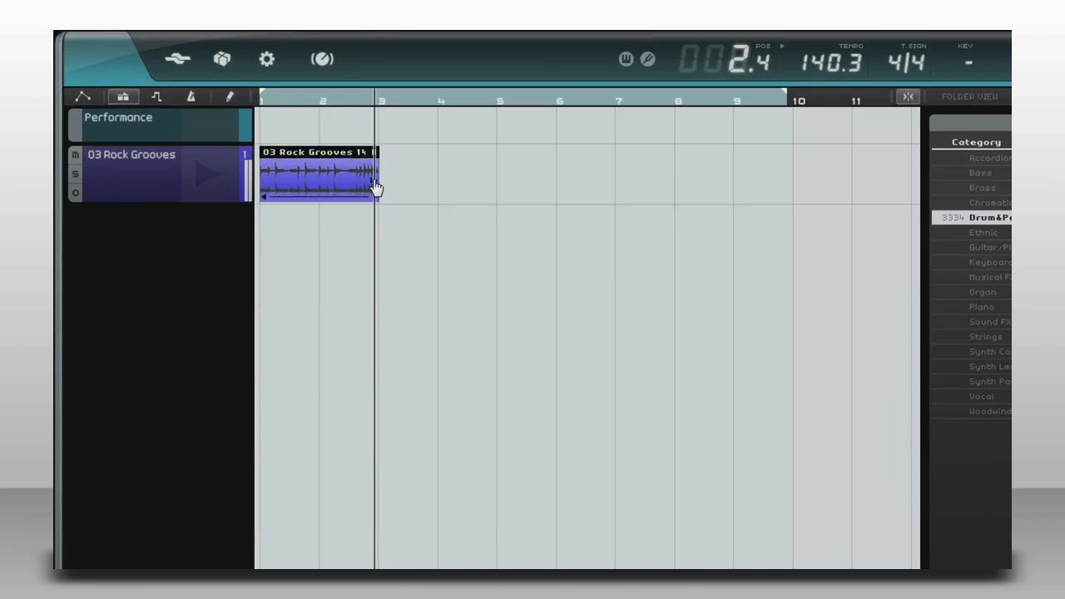
drag(382, 183, 642, 203)
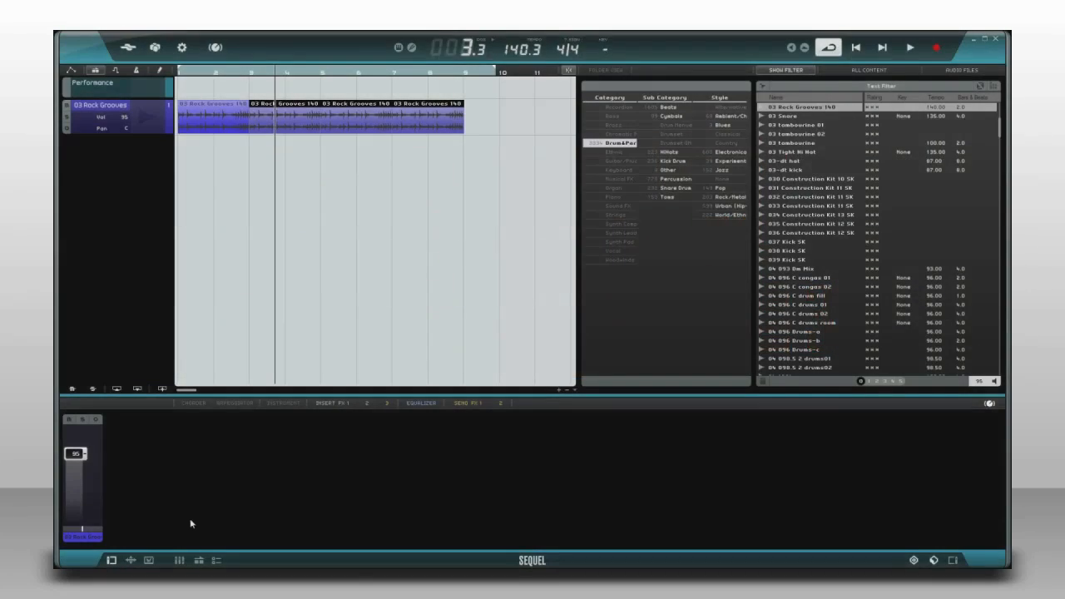
Assign a factory drum kit picture to the drum loop track and apply the Yamaha Absolute drum set image from the web page.
click(149, 560)
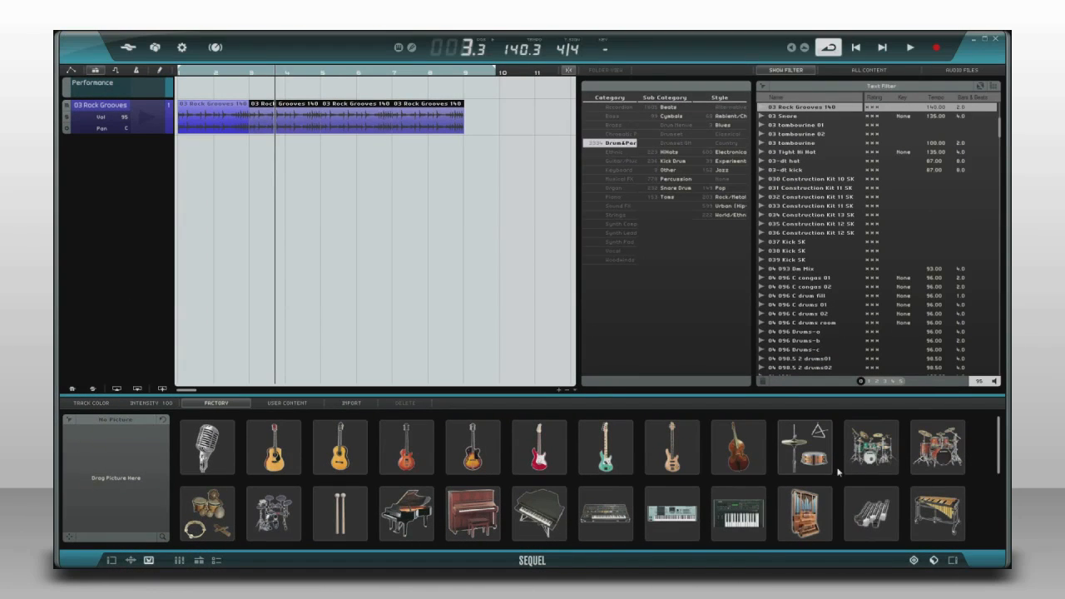
click(869, 457)
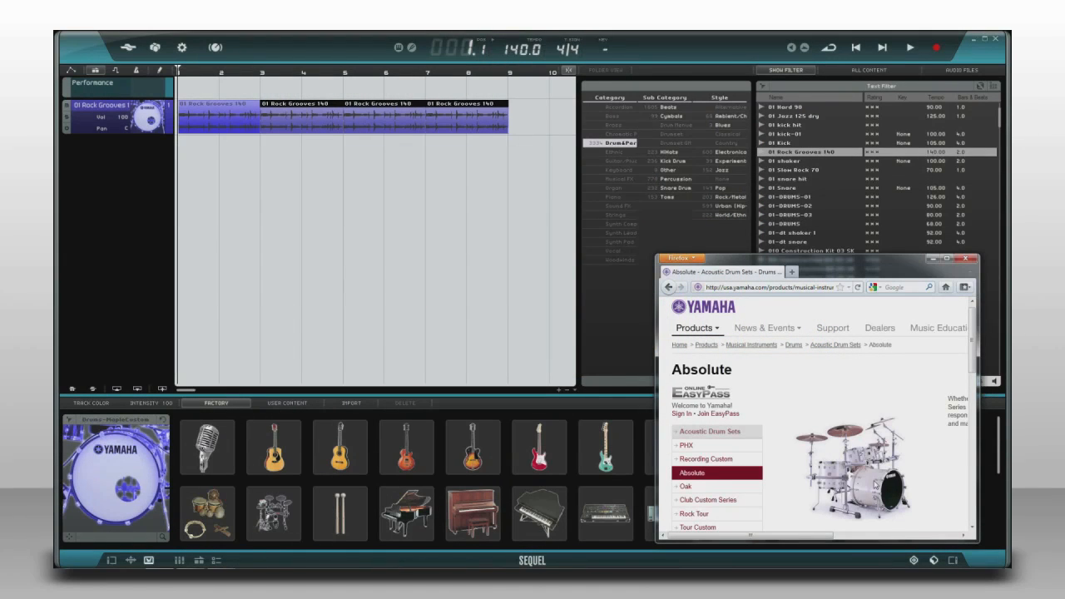
drag(875, 485, 213, 155)
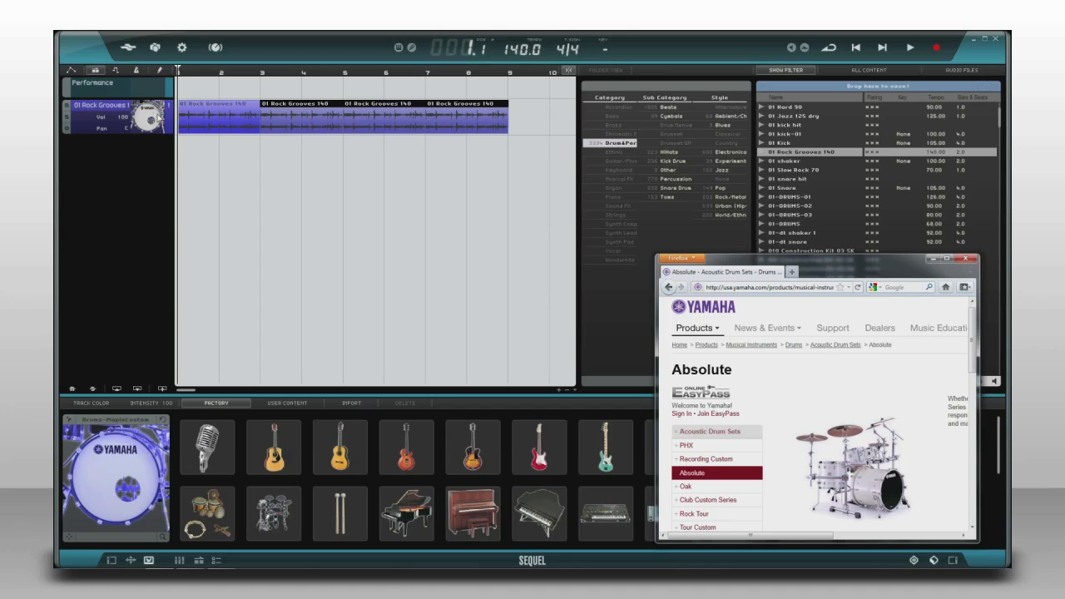
drag(155, 117, 150, 116)
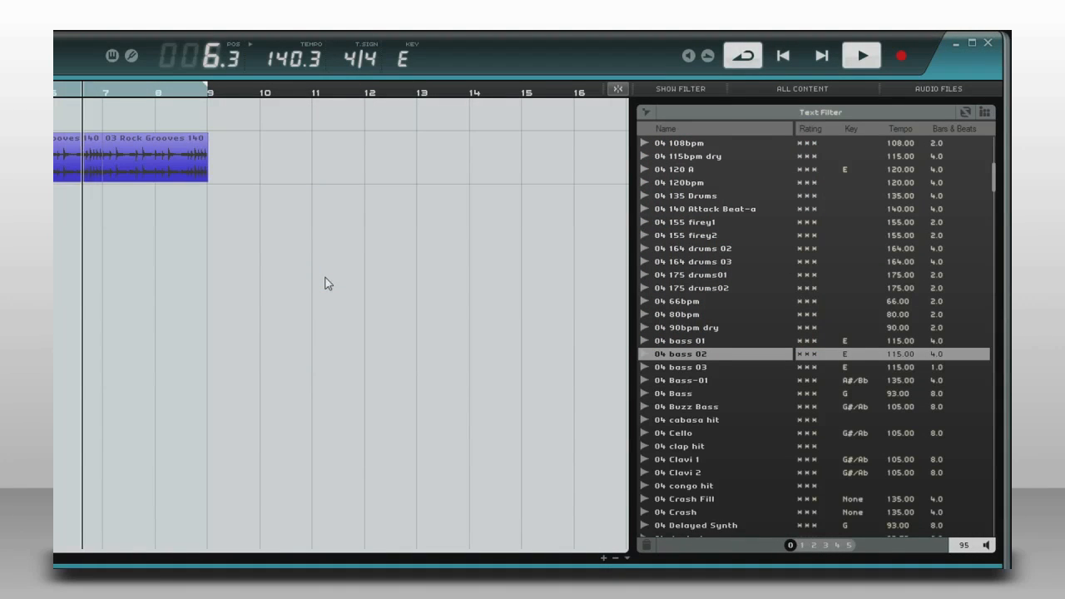
Filter the media list to the Bass category and Rock/Metal style.
click(671, 90)
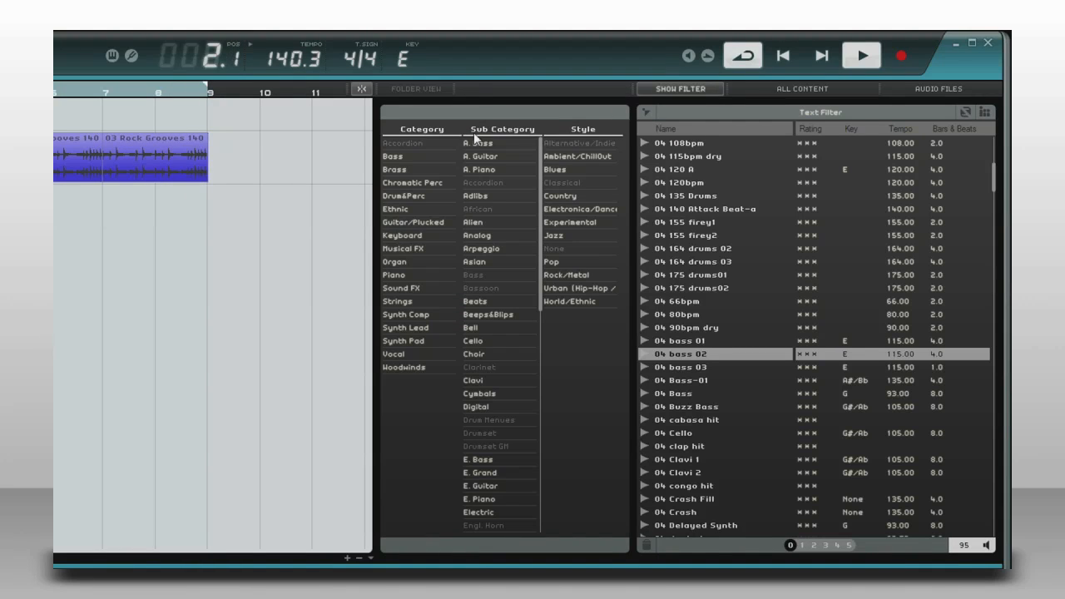
click(393, 156)
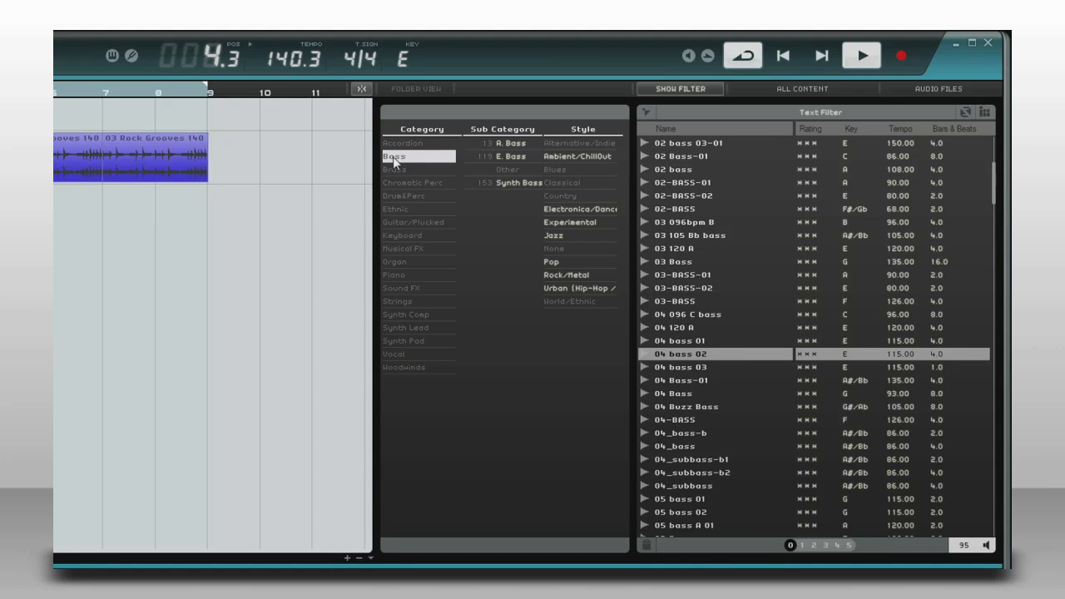
click(571, 274)
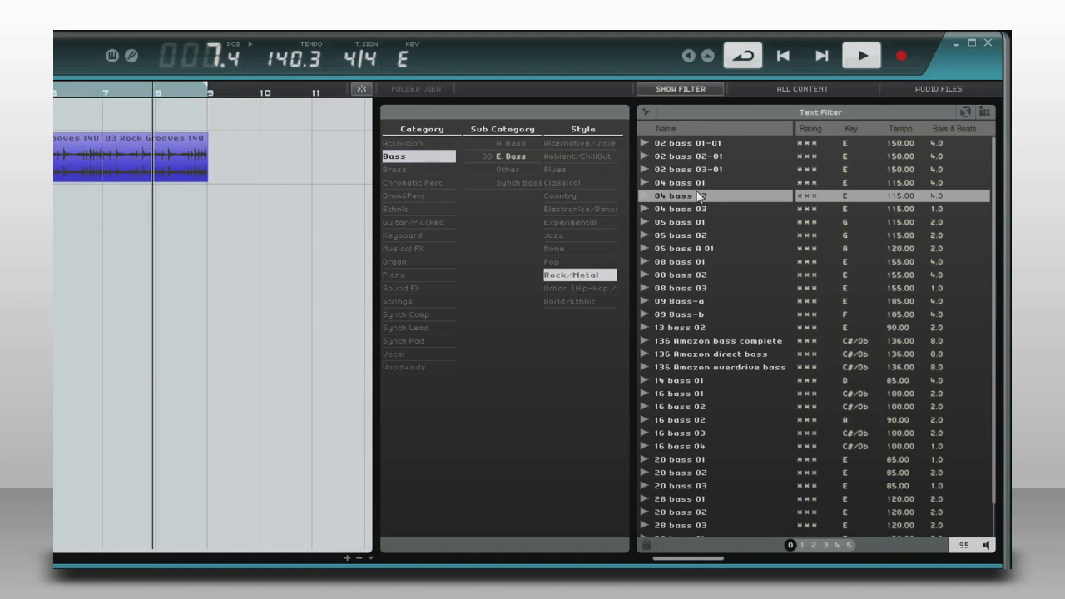
Add the 04 bass 02 loop on a new track at bar 1 and fill the rest up to bar 9 with 04 bass 03.
click(697, 196)
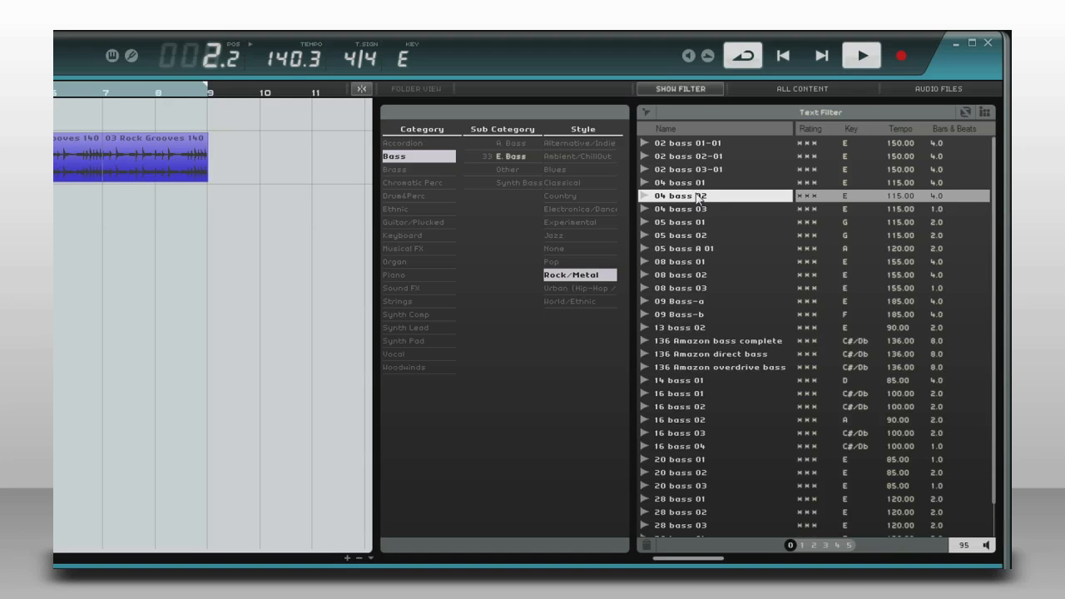
drag(697, 198, 184, 161)
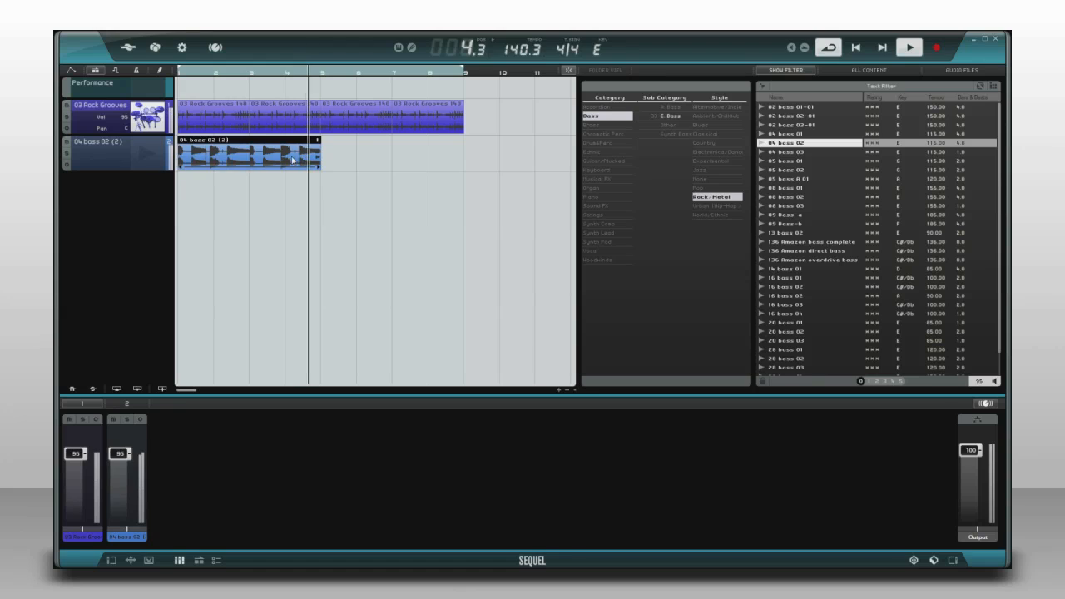
click(786, 152)
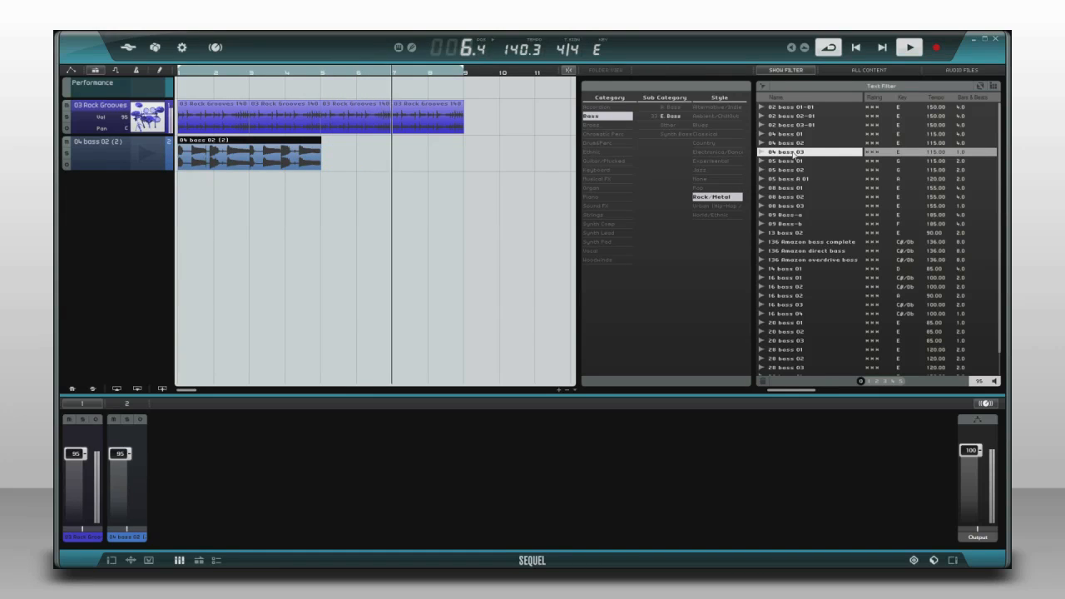
drag(790, 155, 452, 160)
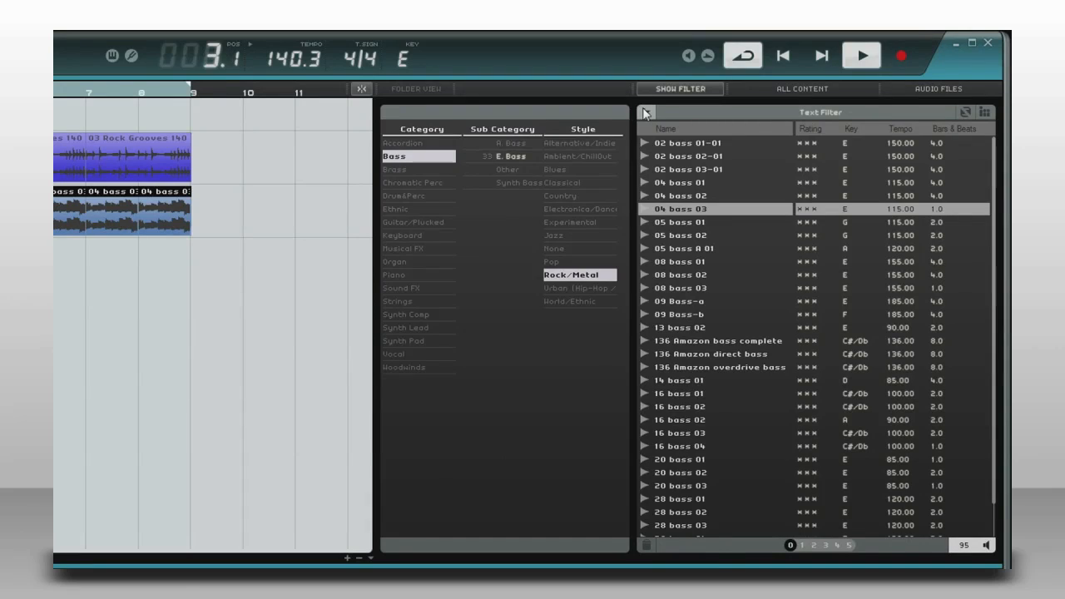
Clear and hide the category filters, and search the media list for "Rock Drums".
click(686, 103)
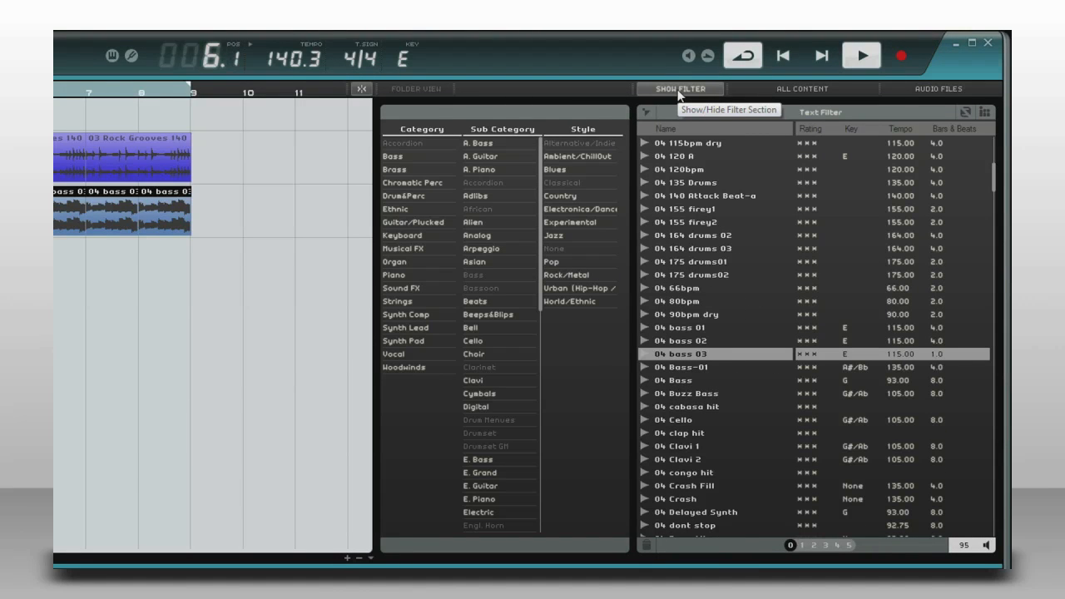
click(677, 89)
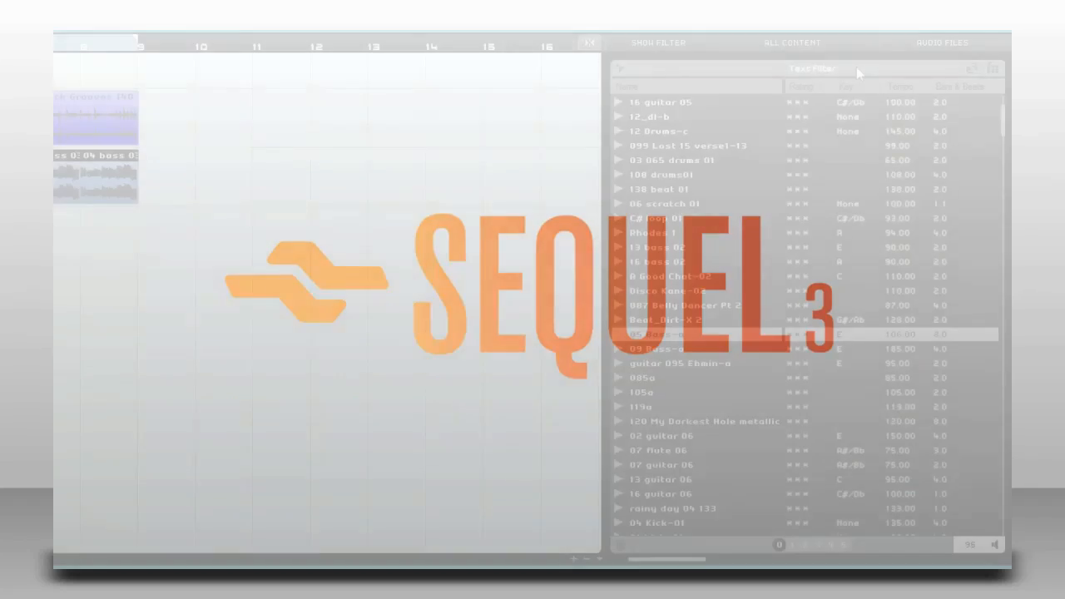
click(814, 68)
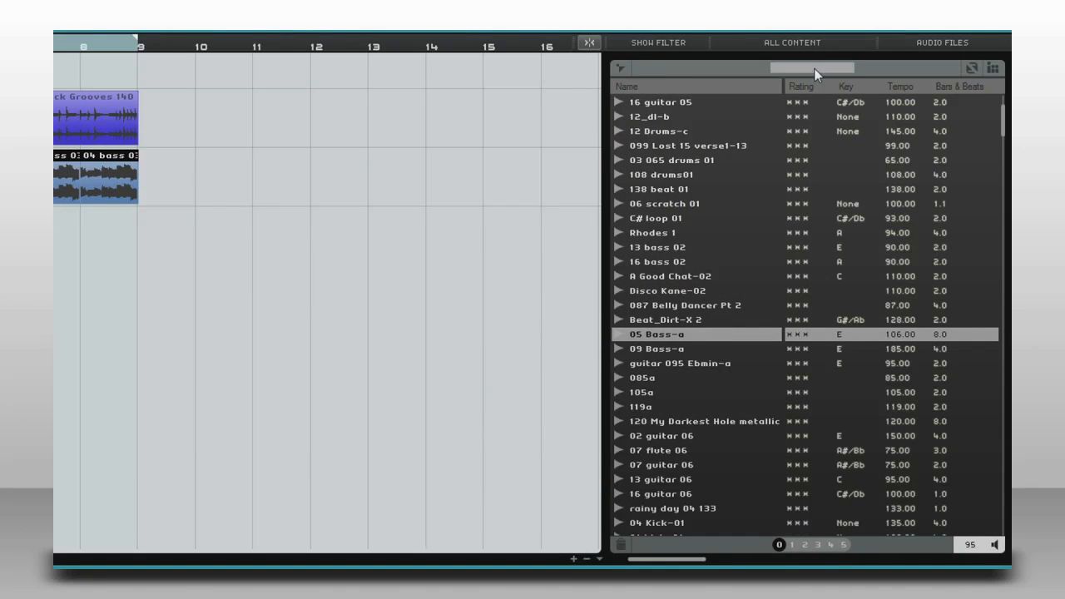
text(Rock Drums)
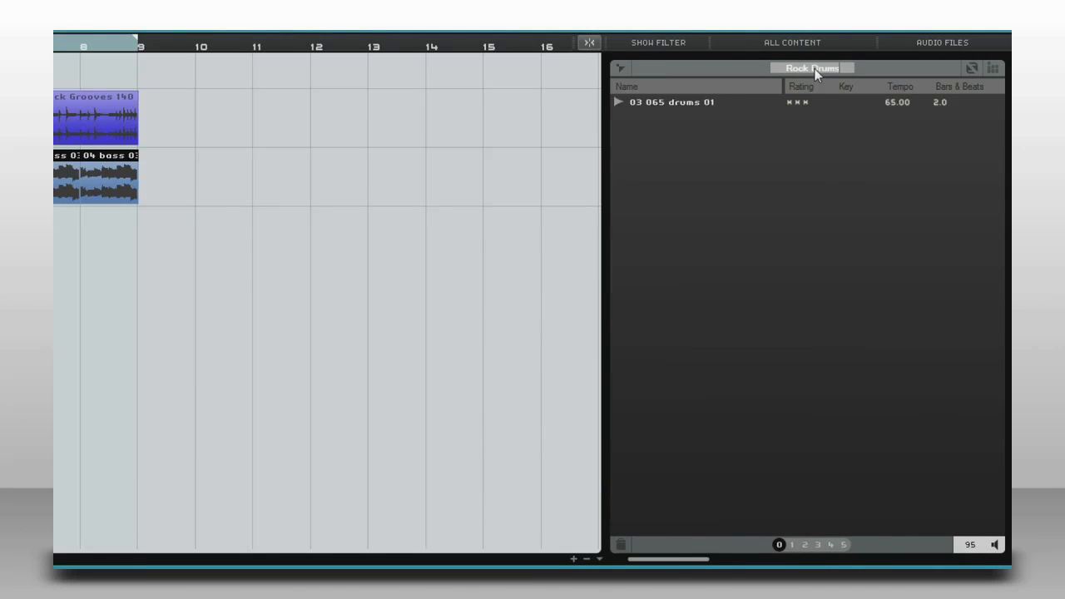
key(Return)
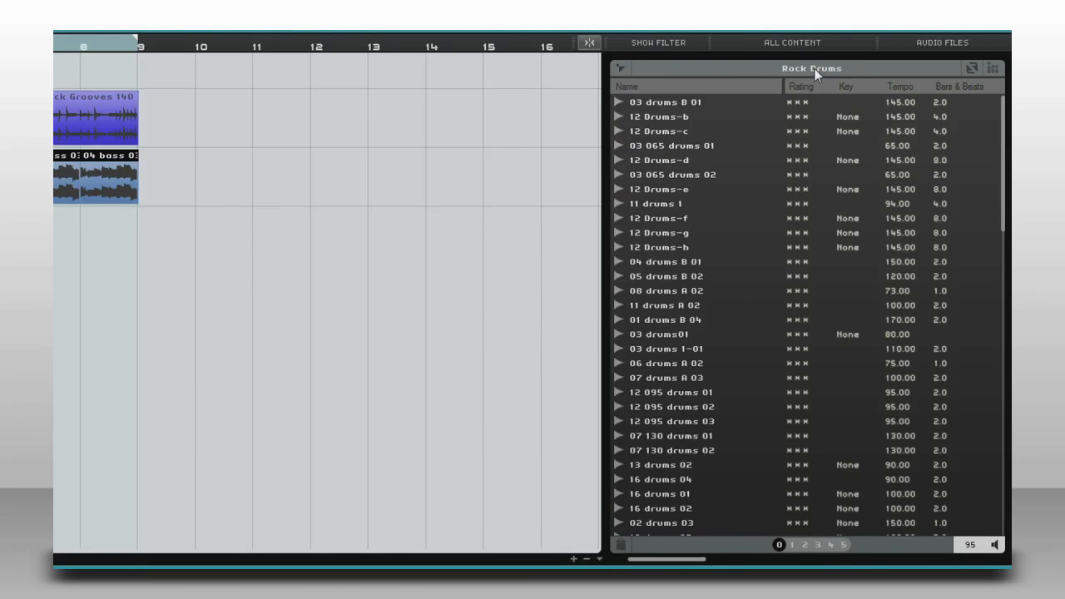
Shuffle the order of the drum loop results several times and show the family items of the 05 drums 08 loop.
click(972, 69)
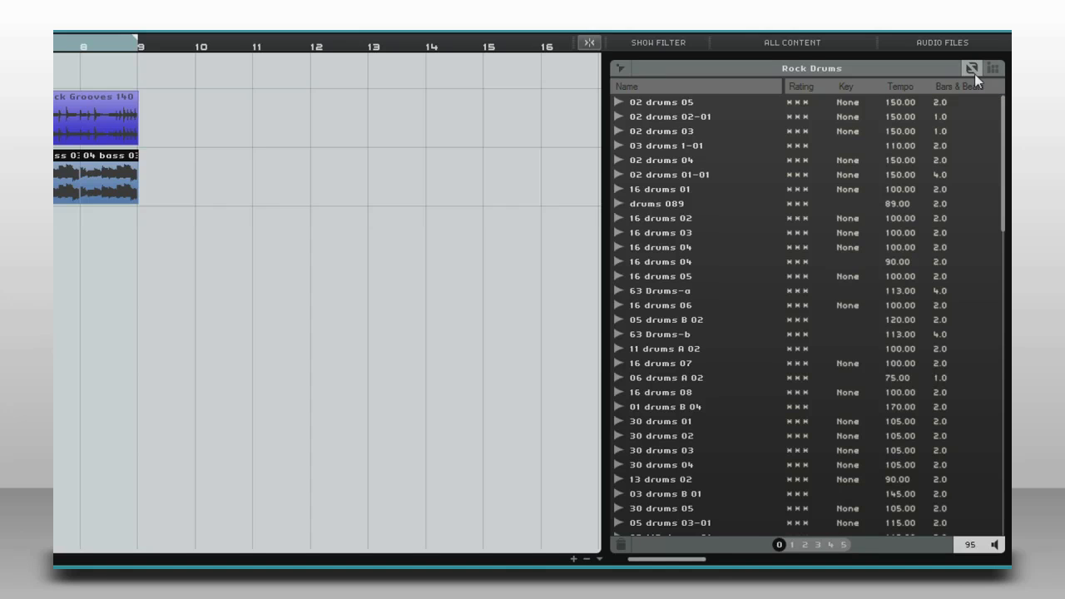
click(974, 73)
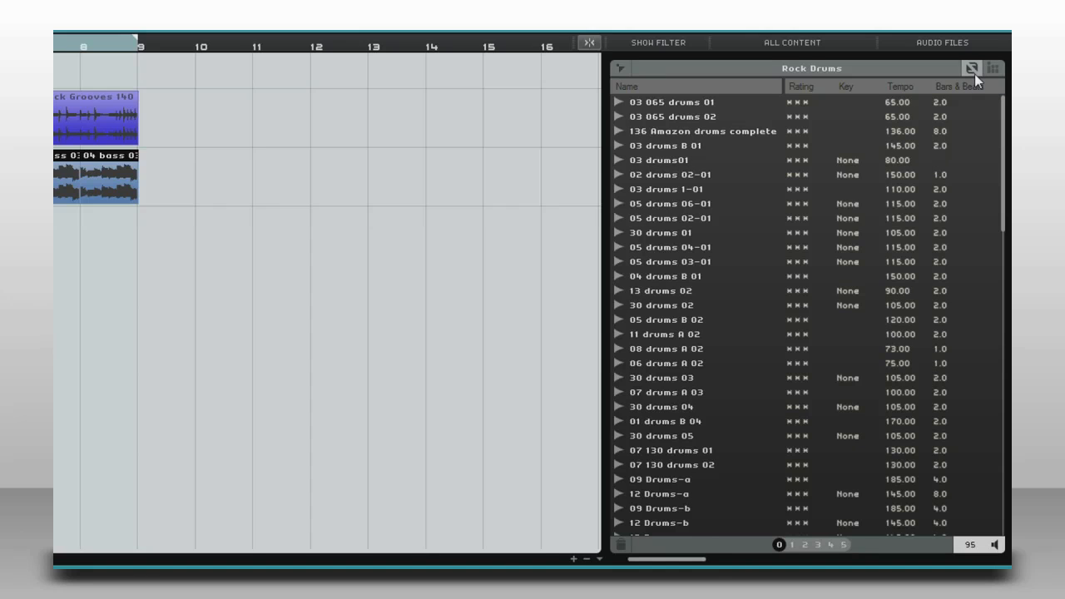
click(975, 74)
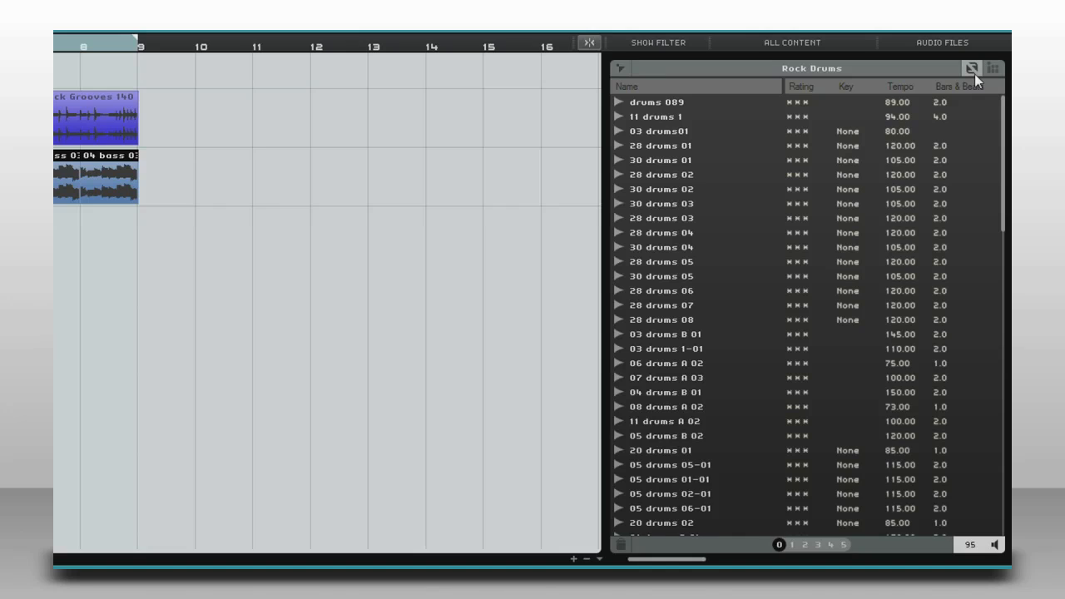
click(974, 74)
click(655, 139)
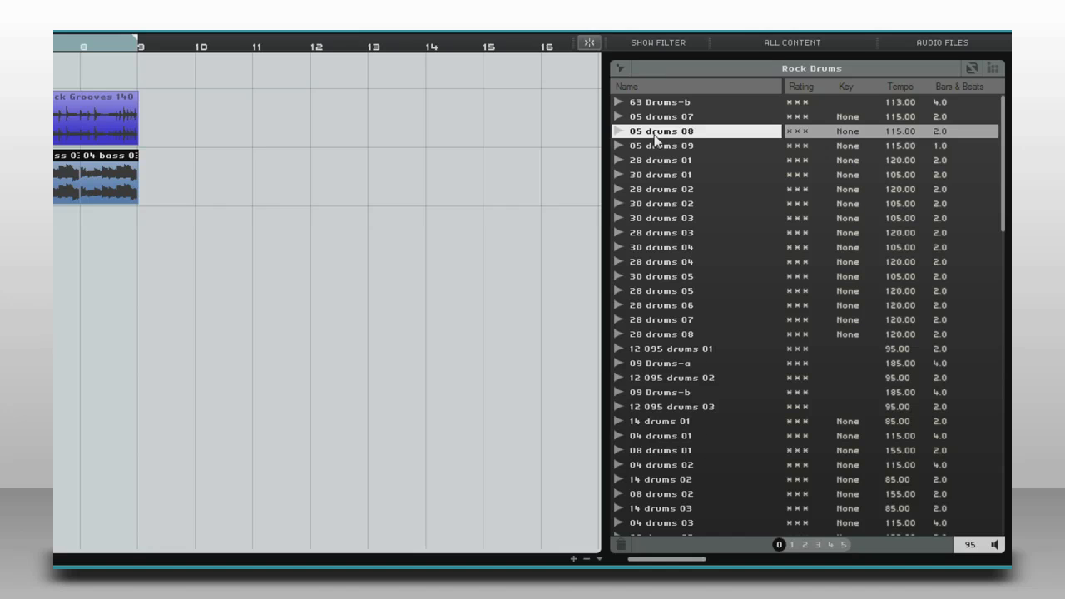
click(992, 70)
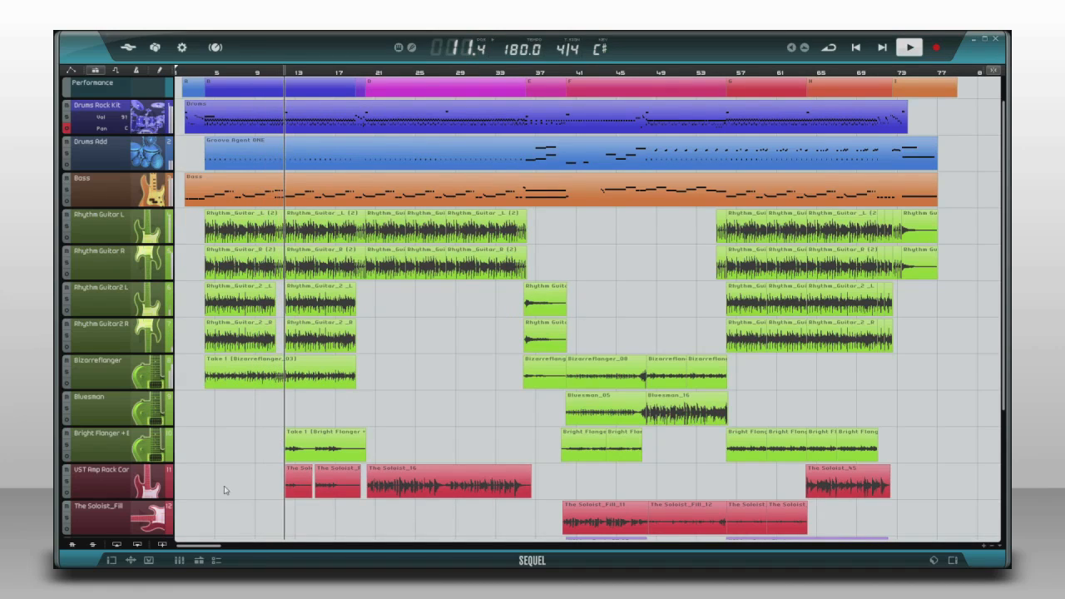
Show the mixer and set the Bass channel level to 106 and the output level to 95.
click(179, 560)
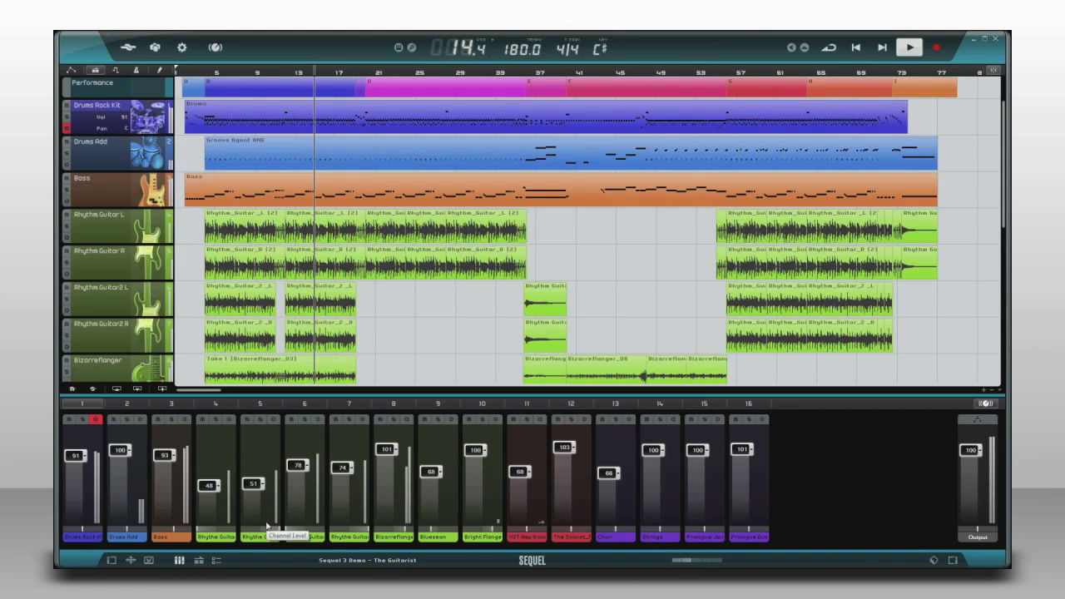
mouse_move(167, 457)
mouse_down()
mouse_move(166, 432)
mouse_move(165, 496)
mouse_move(167, 448)
mouse_up()
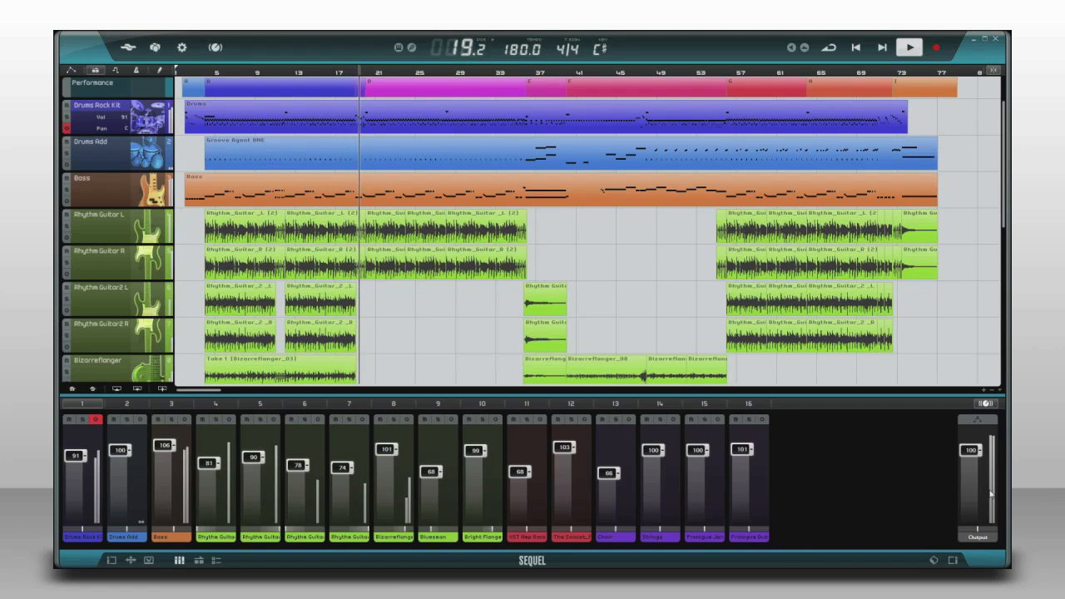
mouse_move(970, 453)
mouse_down()
mouse_move(970, 491)
mouse_move(971, 454)
mouse_up()
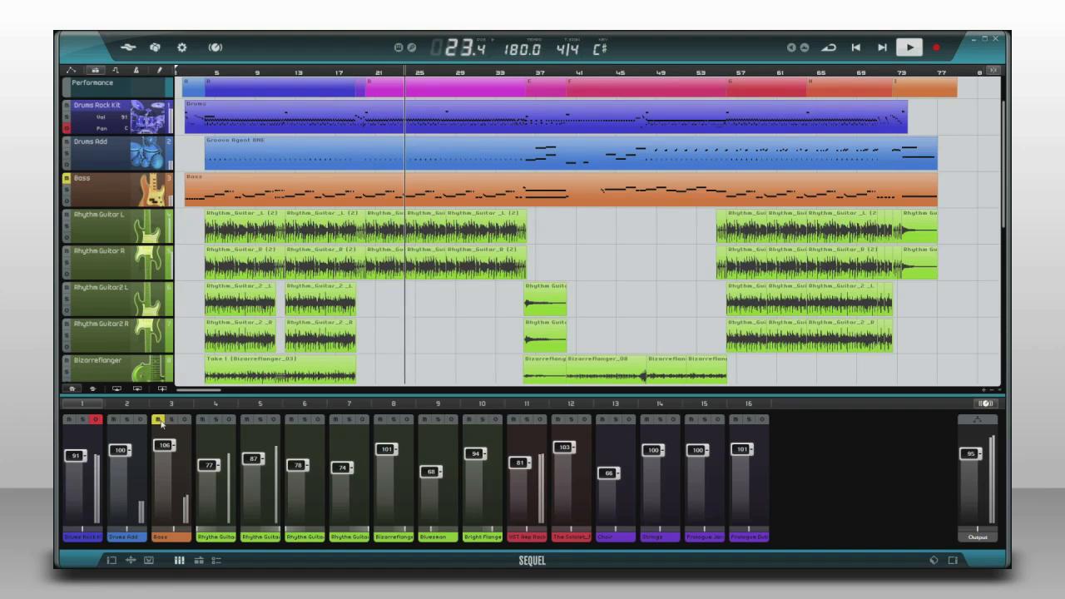
Solo the Bass channel during playback and turn its solo off again.
click(171, 420)
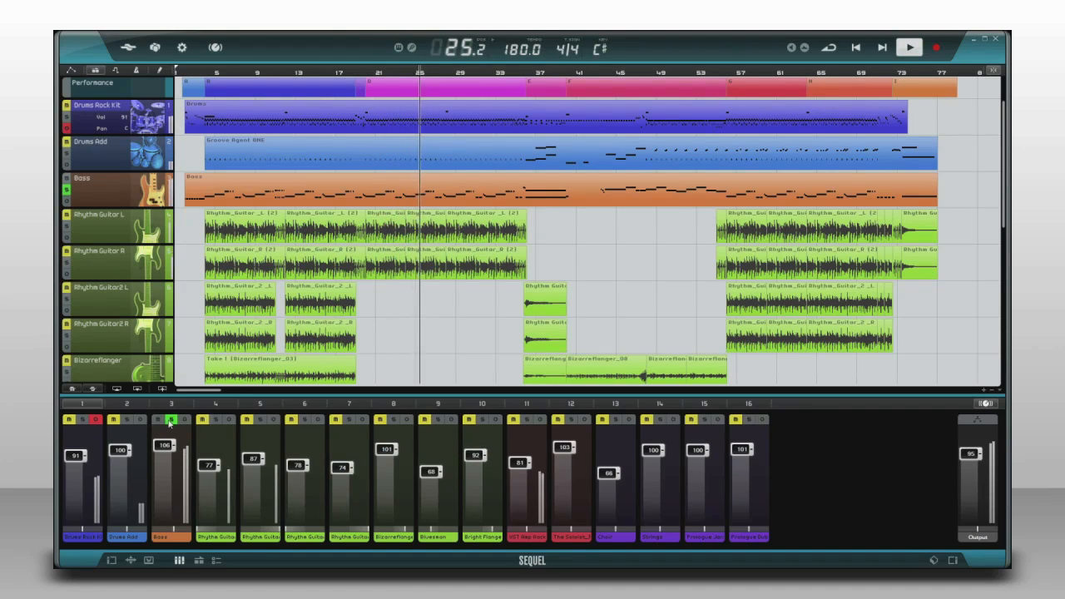
click(172, 419)
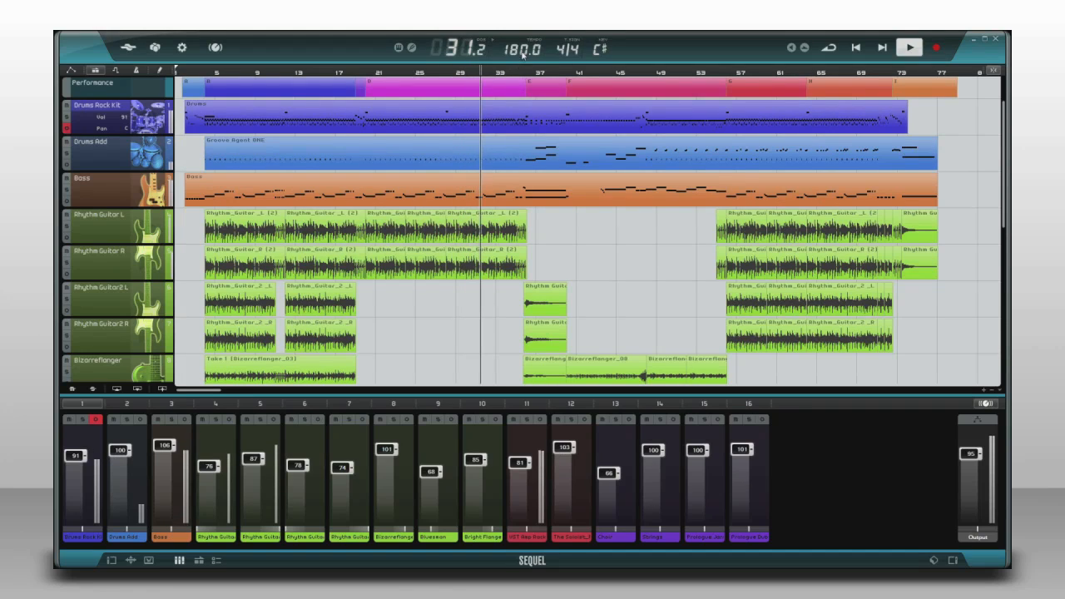
Change the song's tempo during playback.
drag(522, 51, 522, 131)
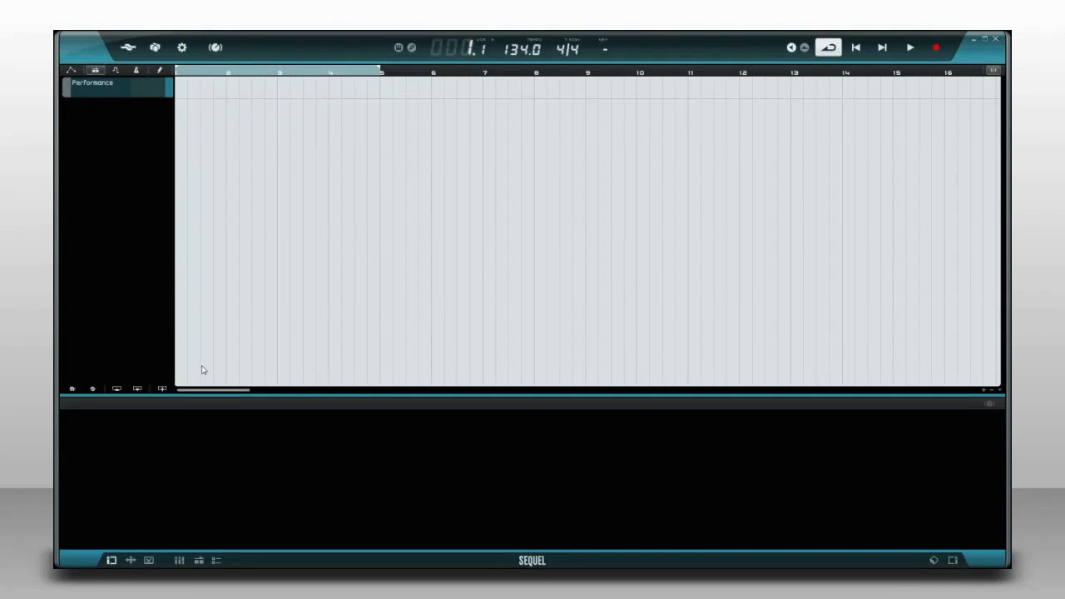
Add an audio track using the King of Rock preset from the Guitar/Plucked category.
click(163, 389)
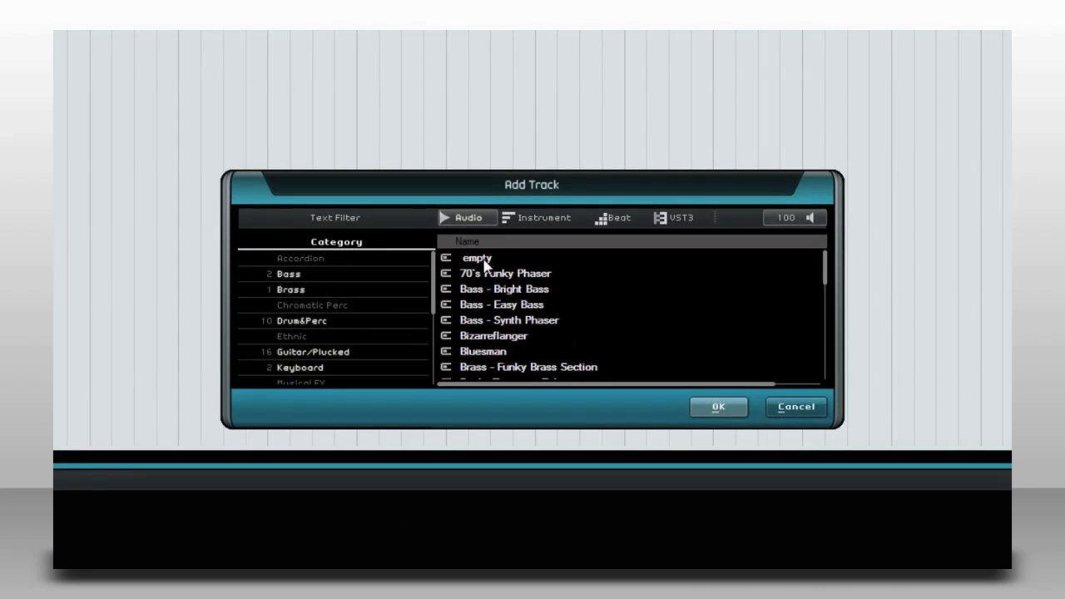
click(503, 276)
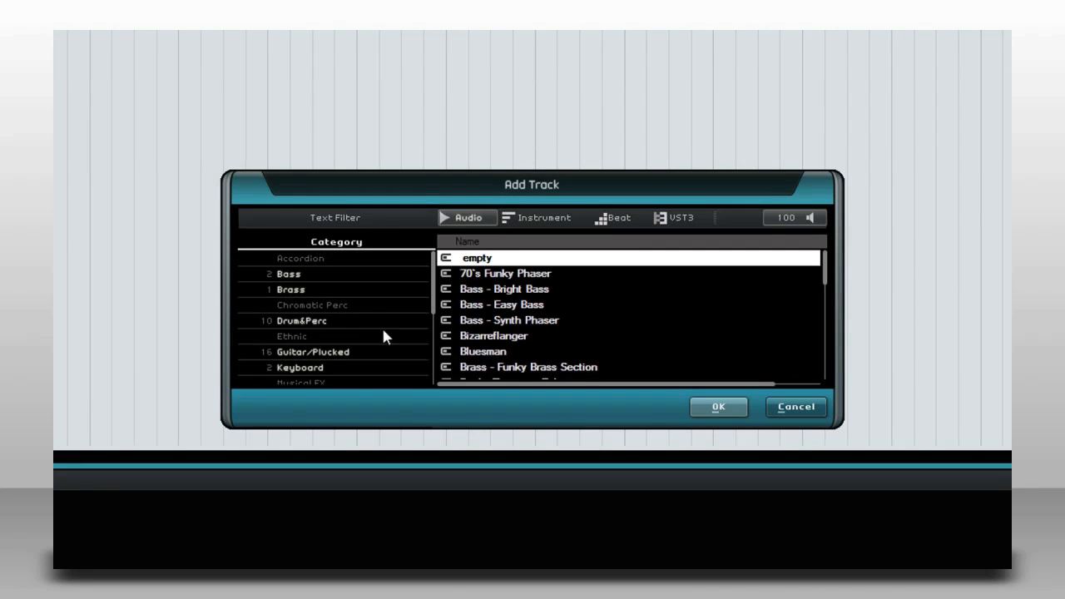
click(341, 353)
scroll(826, 295, down, 3)
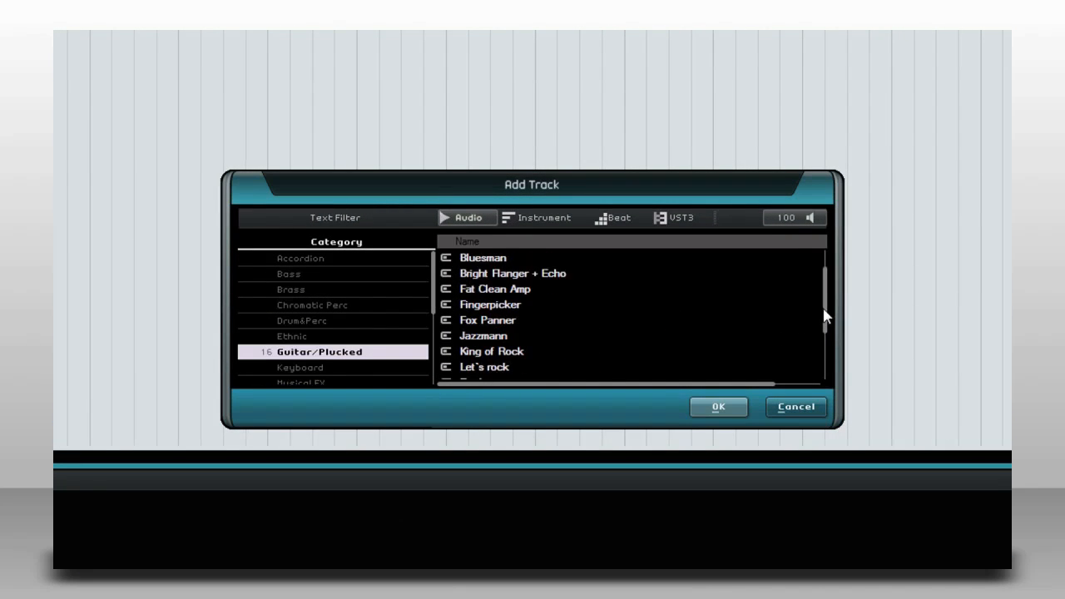
click(553, 335)
click(708, 407)
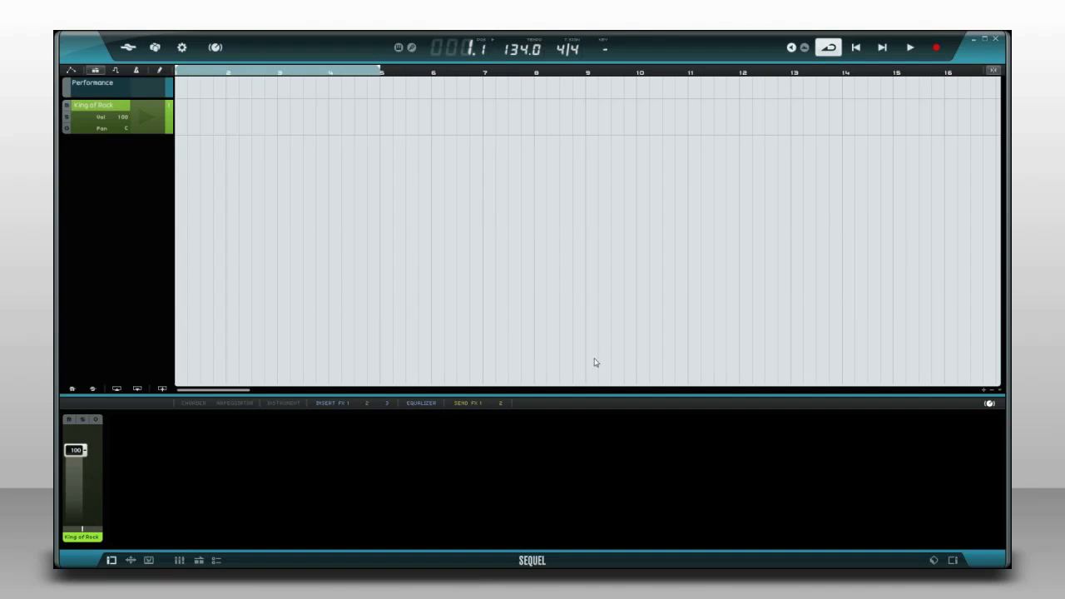
Set the King of Rock track's input to Mic/Instrument 1 and record guitar takes over the looped bars 1 to 4.
click(88, 121)
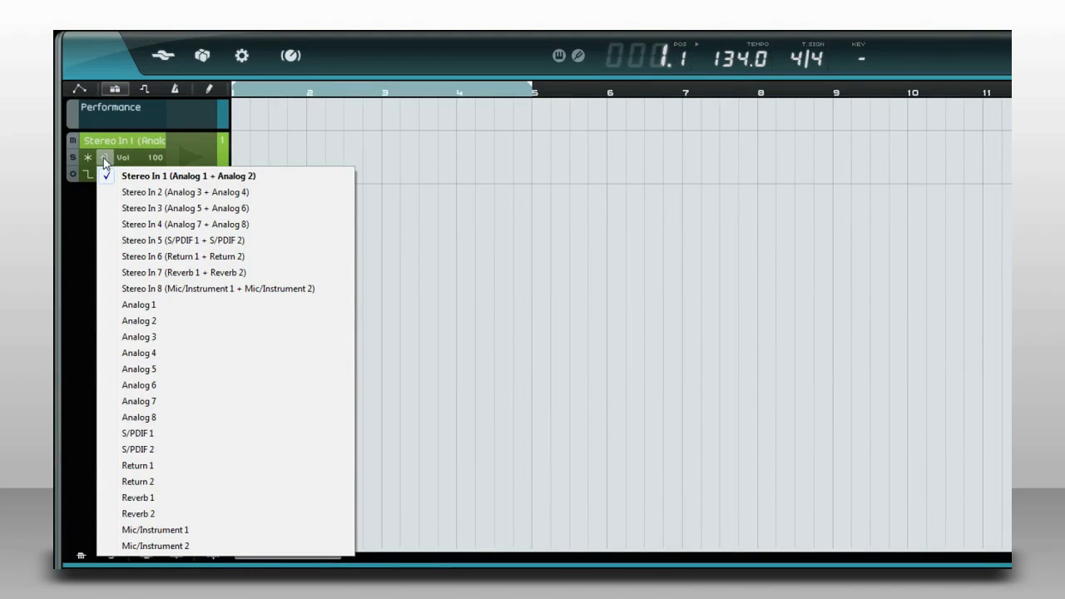
click(180, 530)
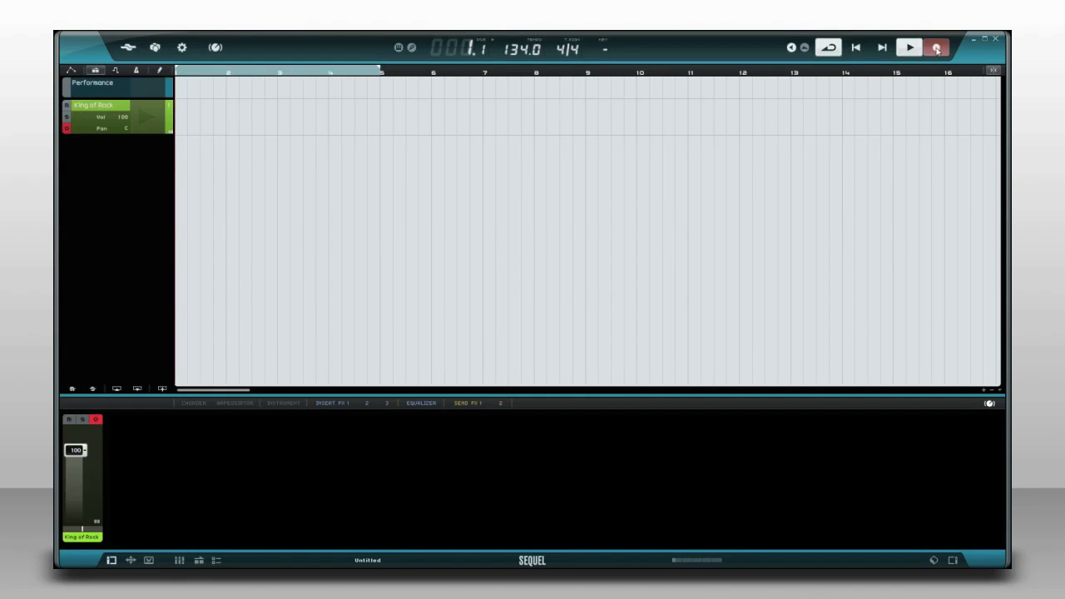
click(936, 48)
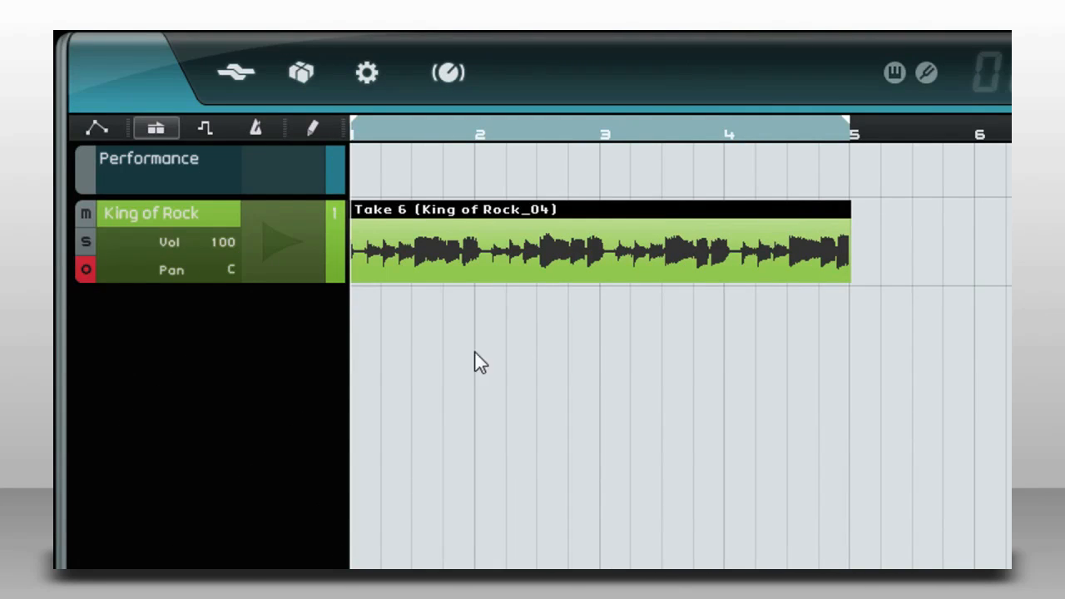
Split the recorded guitar take at bars 2, 3 and 4 and in the middle of bars 1, 3 and 4.
click(411, 283)
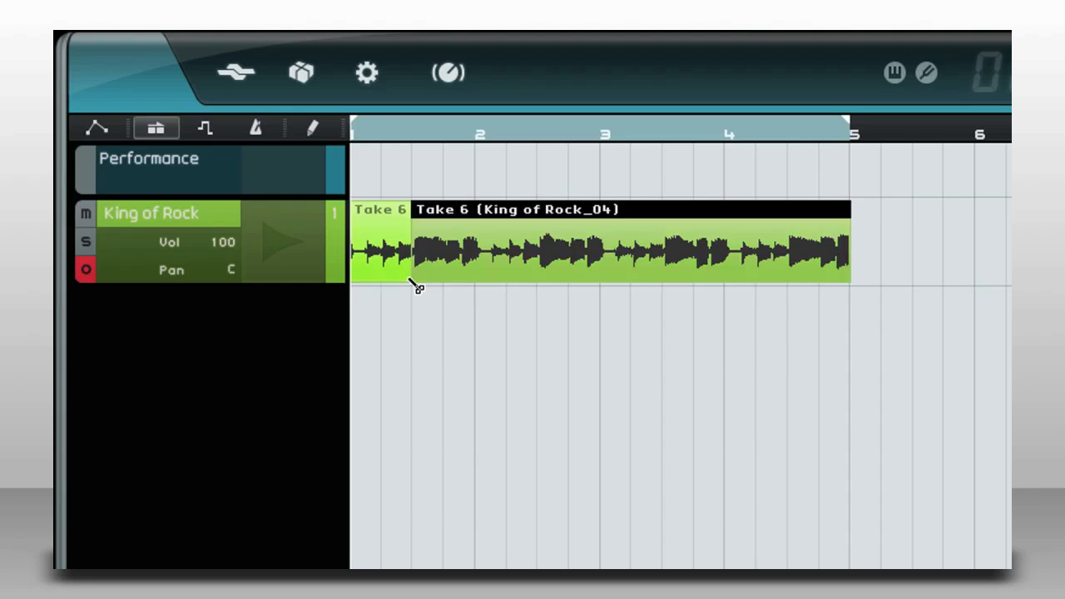
click(475, 283)
click(600, 283)
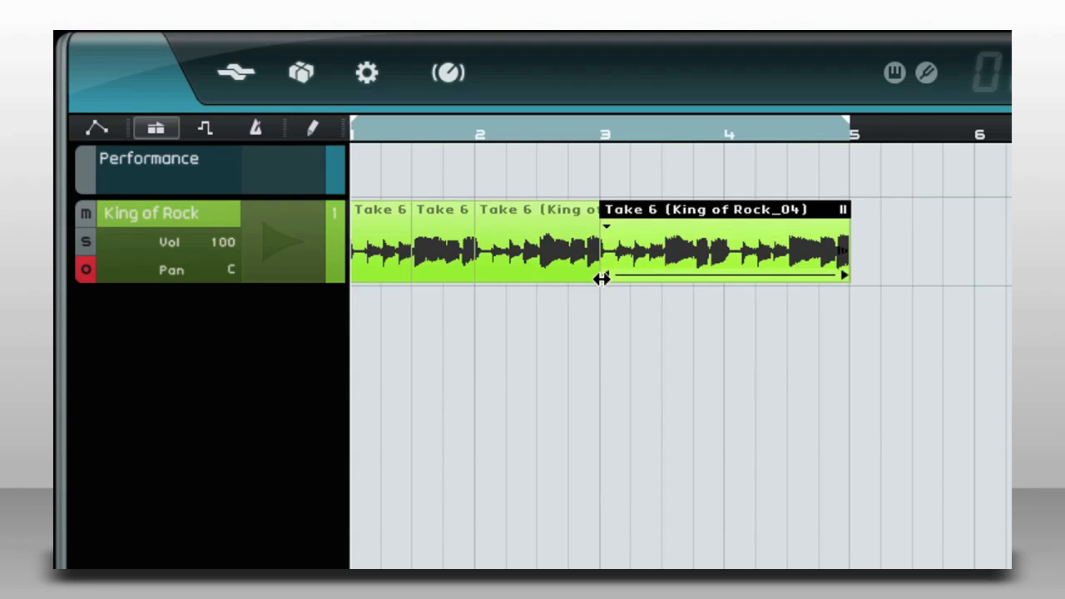
click(730, 282)
click(674, 283)
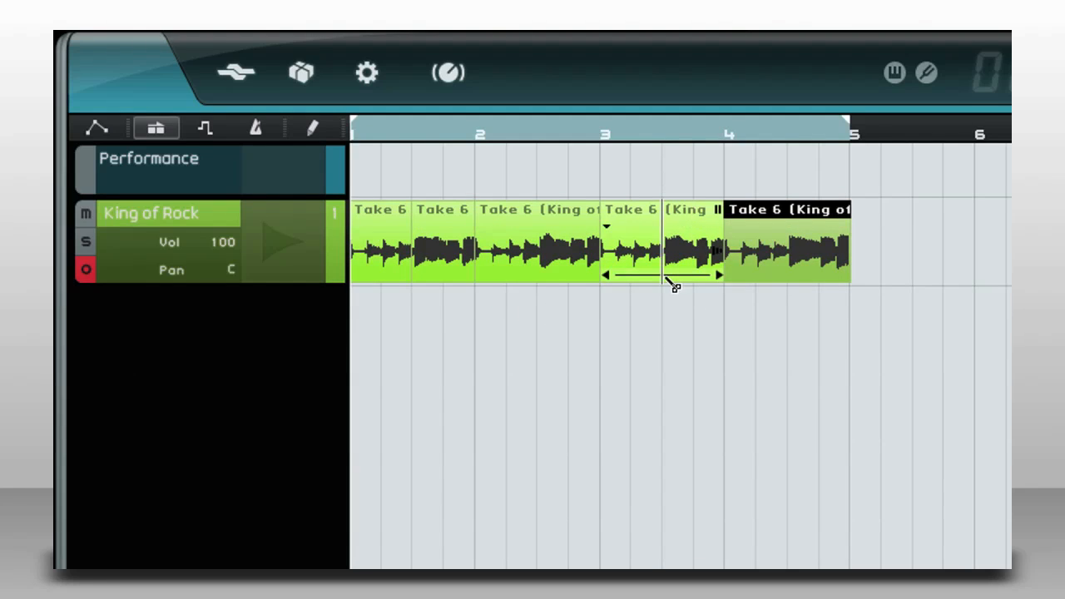
click(788, 283)
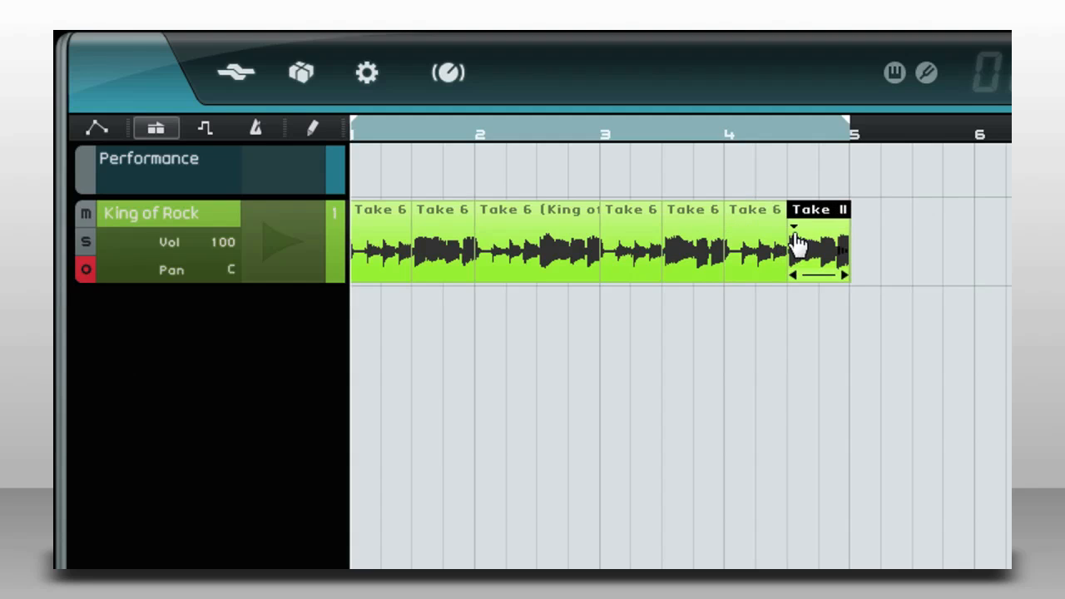
Assign Take 3 and Take 2 to the second and first halves of bar 4, and Take 5 to the second half of bar 3.
click(794, 236)
click(832, 302)
click(737, 237)
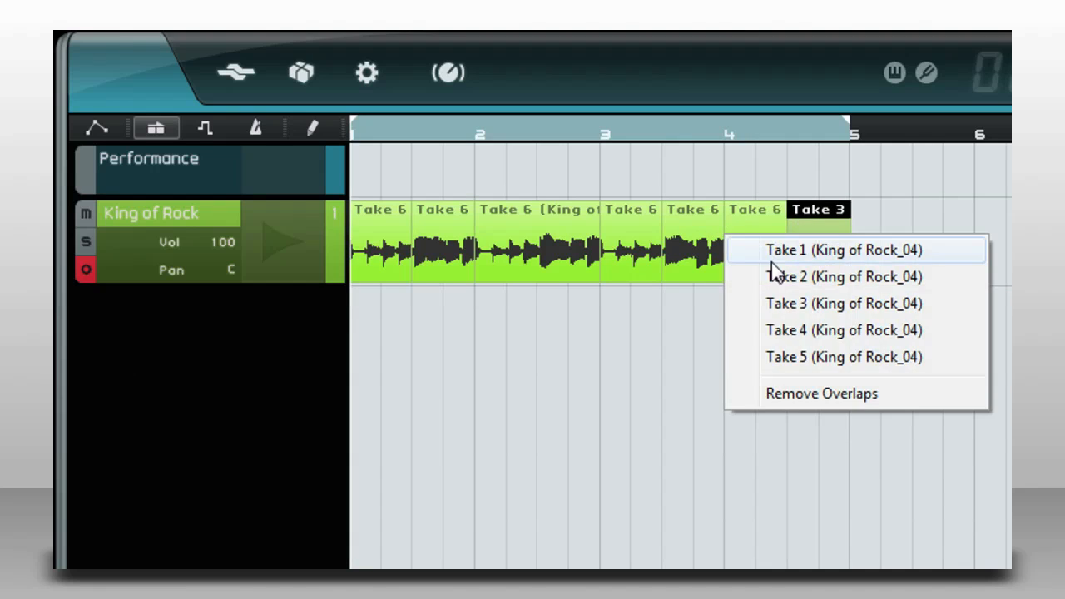
click(773, 276)
click(673, 237)
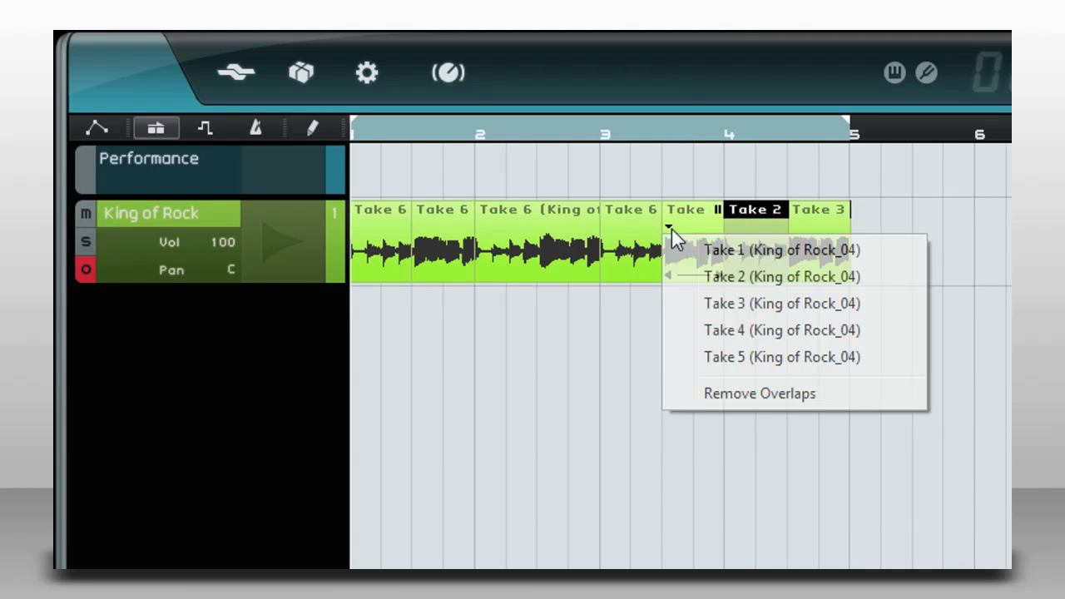
click(732, 357)
Assign Take 4 to bar 2 and the first half of bar 3, Take 2 to the second half of bar 1, and play the result.
click(611, 238)
click(676, 332)
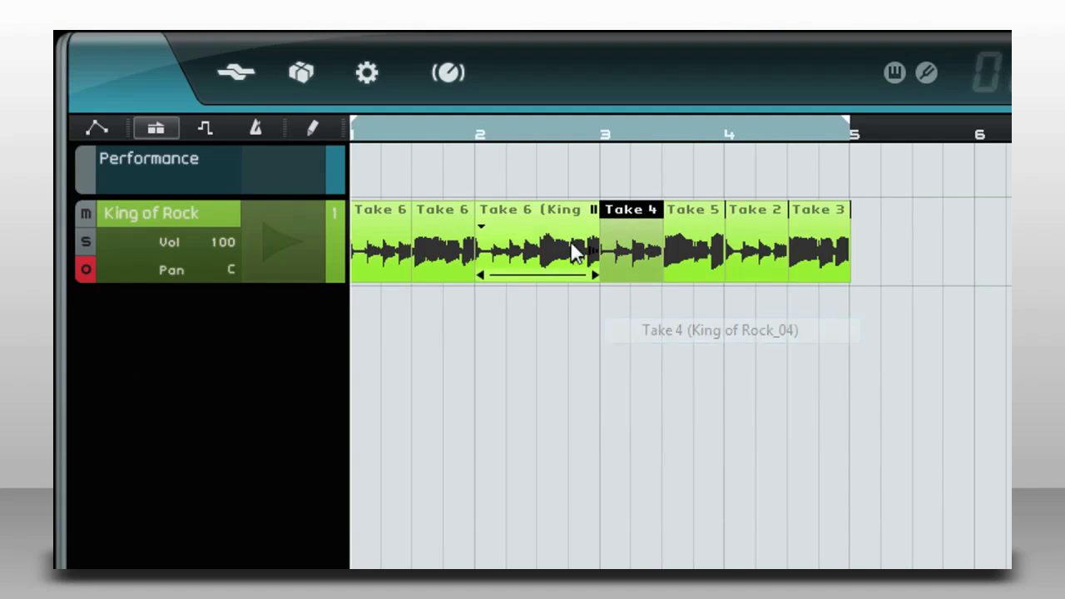
click(493, 233)
click(537, 331)
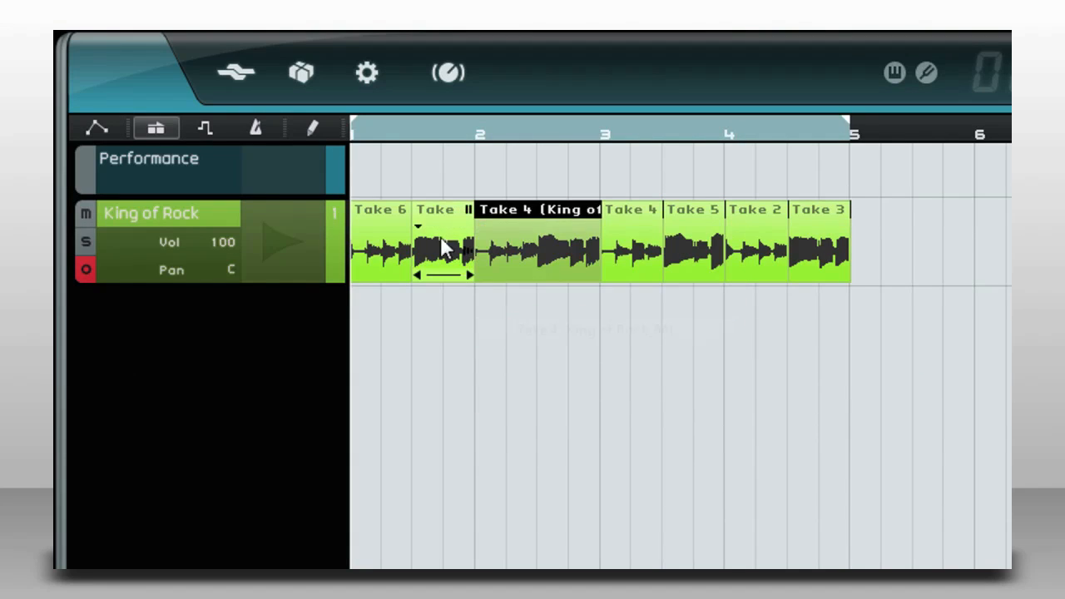
click(420, 232)
click(467, 276)
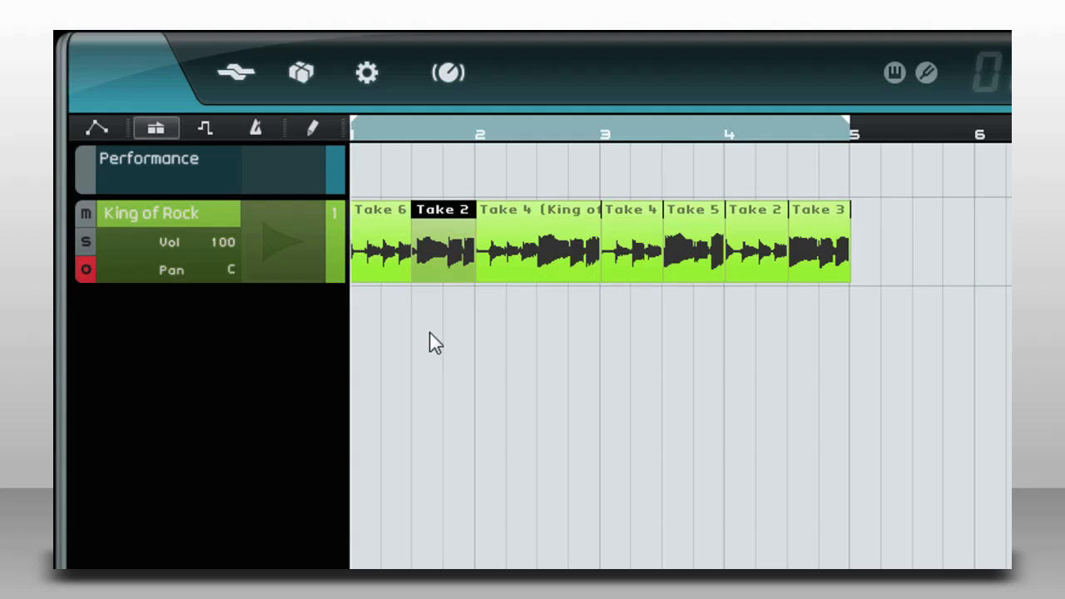
key(space)
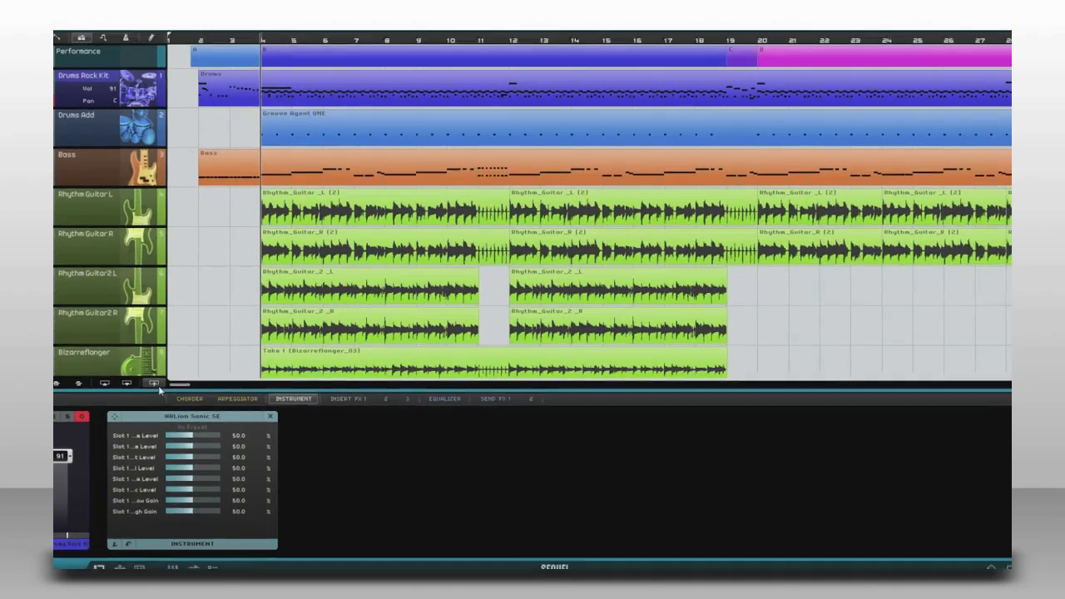
Add an instrument track with the 60s Combo Organ preset from the Organ category.
click(164, 389)
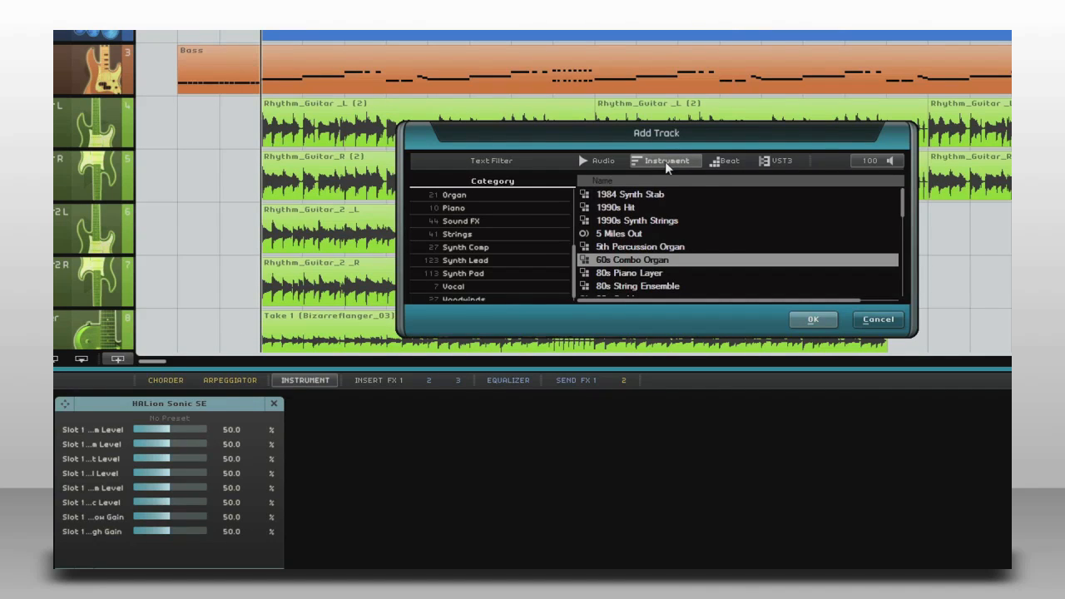
click(467, 194)
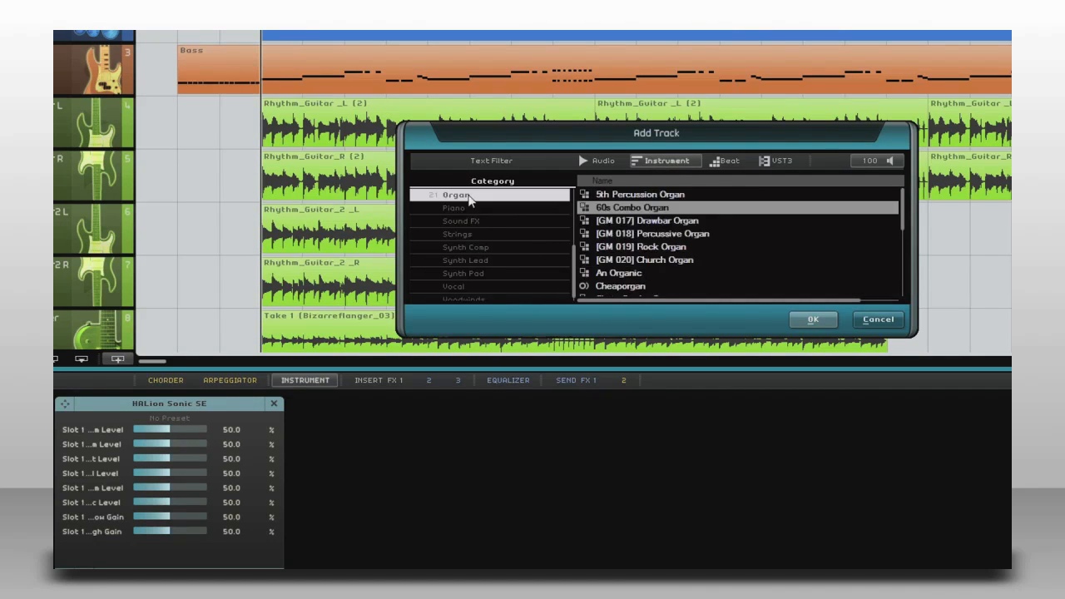
click(677, 208)
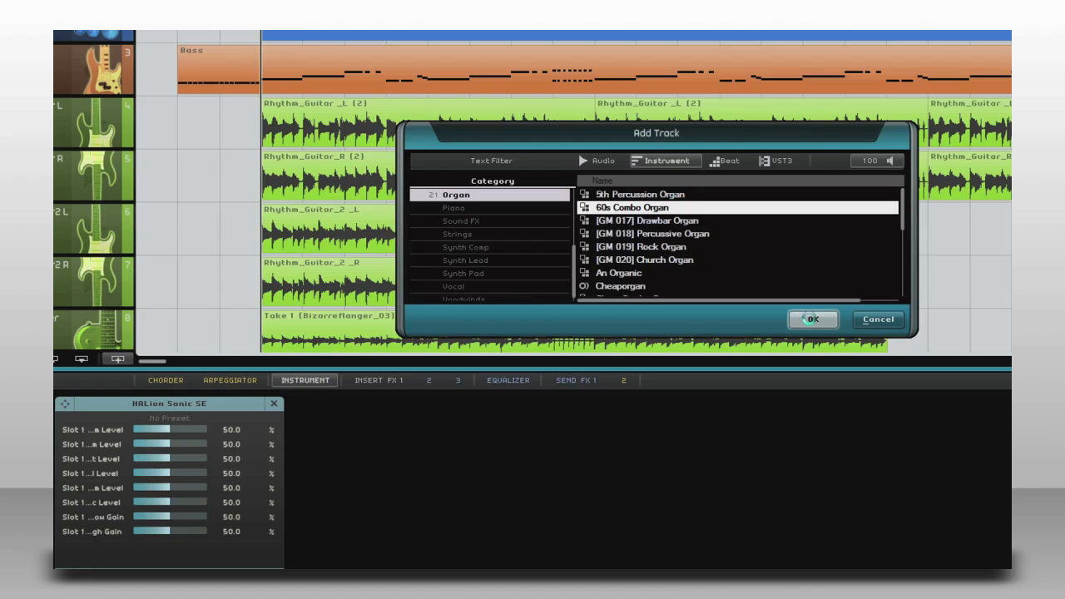
click(811, 318)
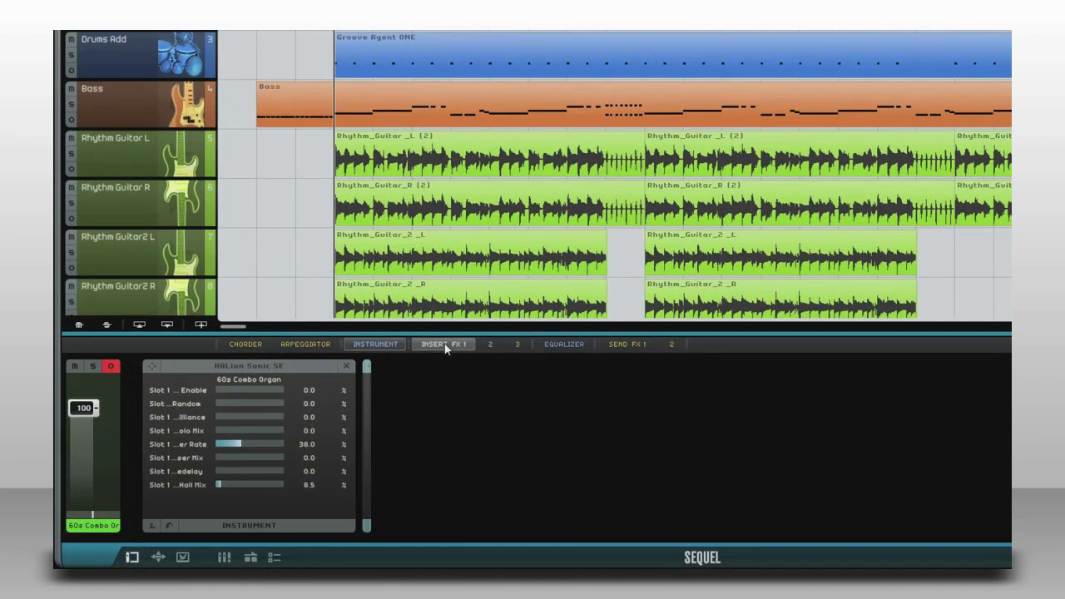
Insert the AmpSimulator distortion effect in the organ track's first insert slot.
click(341, 403)
click(356, 424)
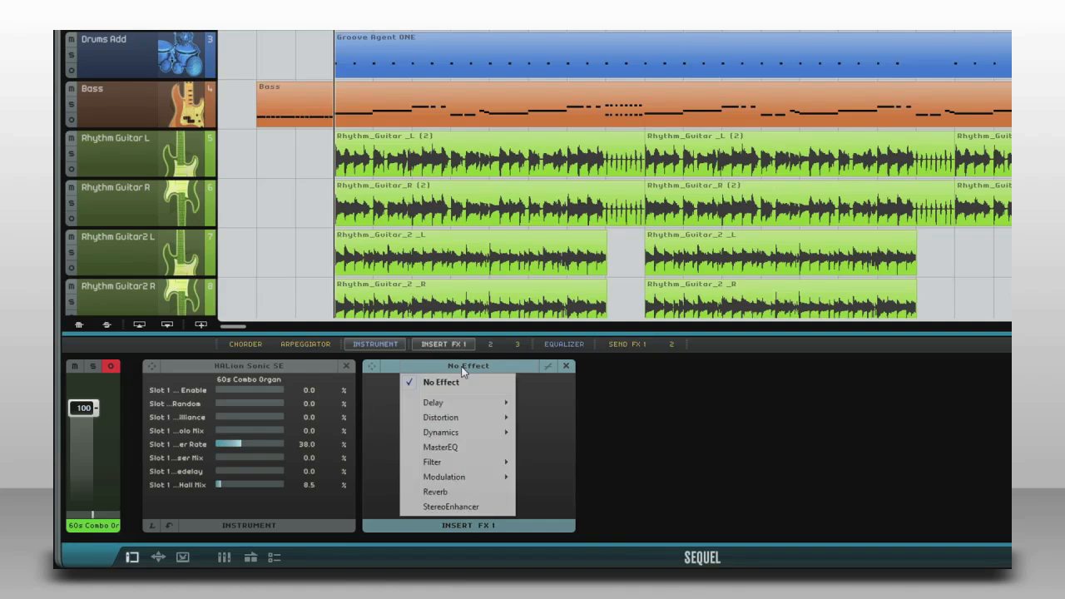
mouse_move(452, 422)
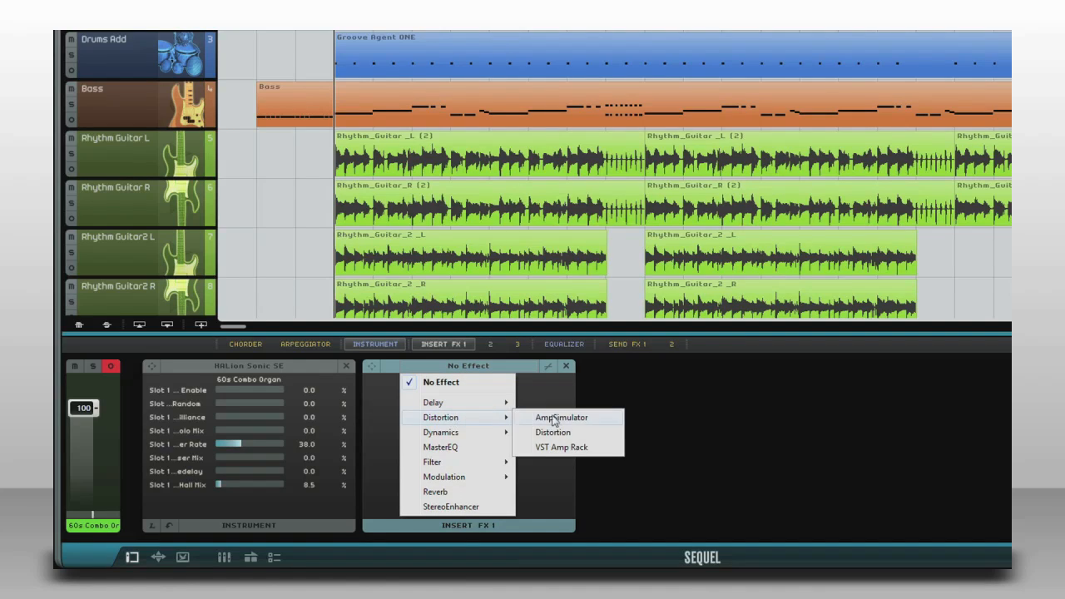
click(556, 418)
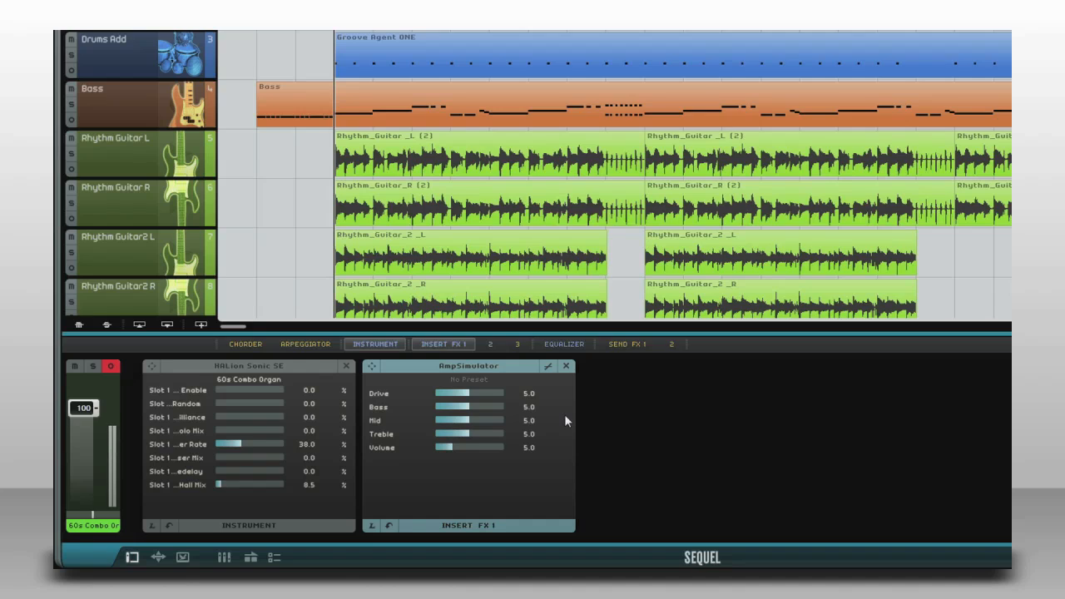
Set the organ track's first send effect to Reverb and adjust its send amount.
click(626, 344)
click(693, 370)
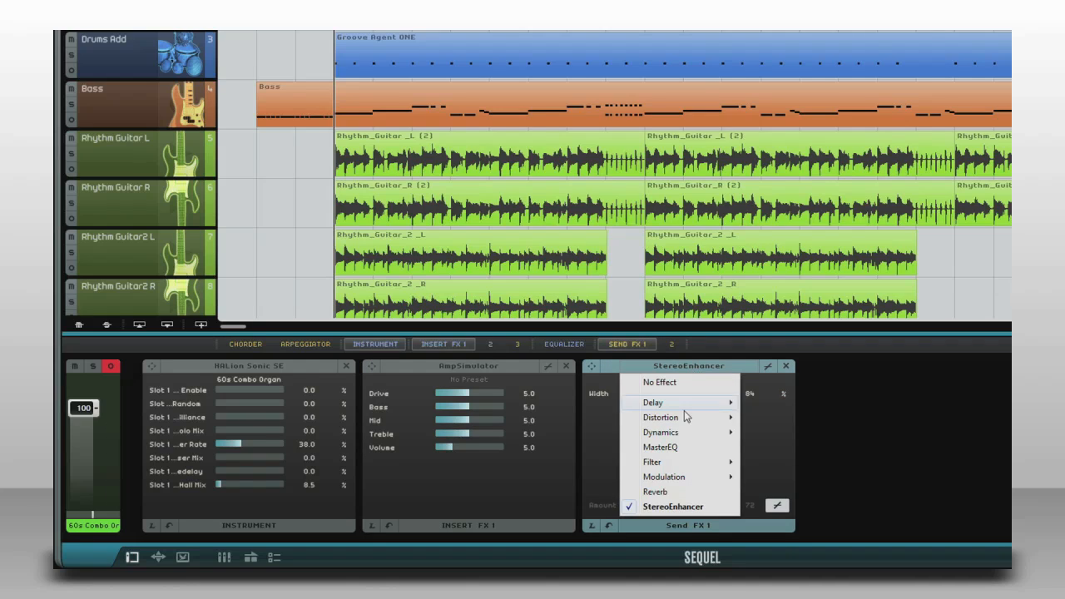
click(681, 493)
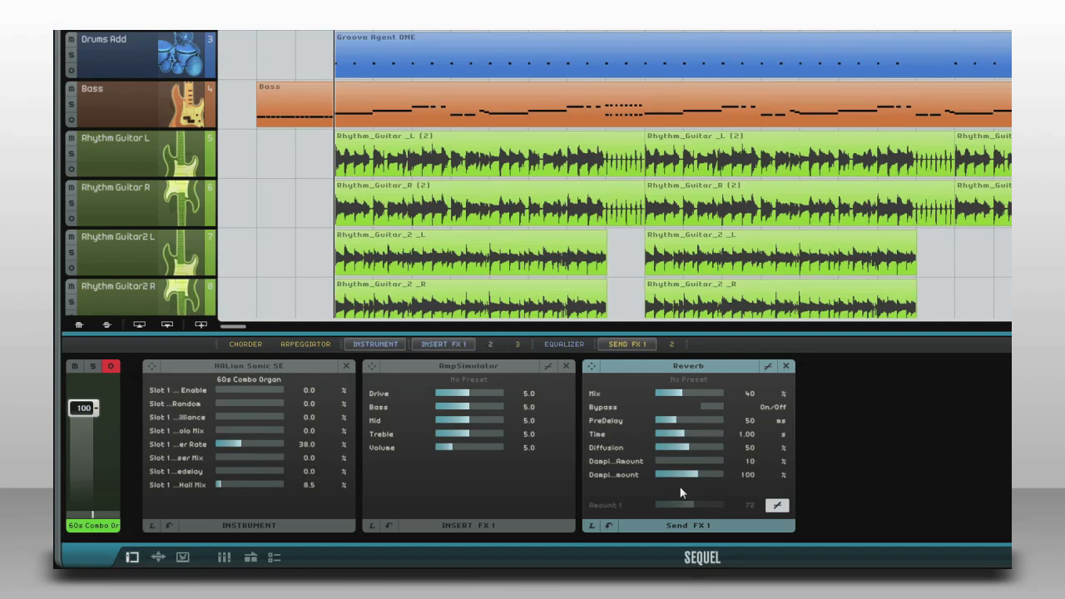
click(703, 506)
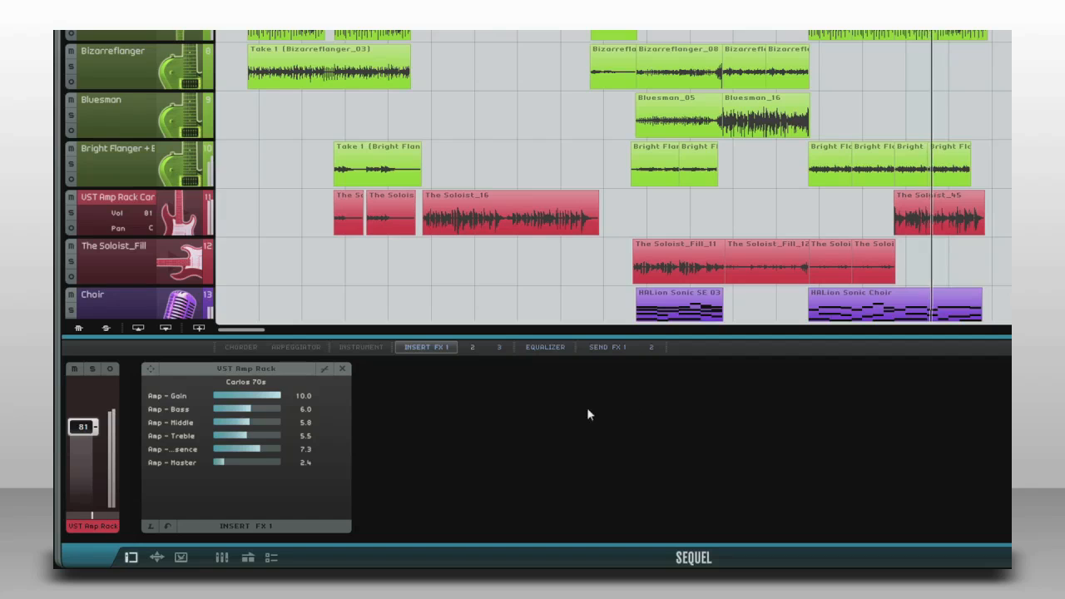
Solo the VST Amp Rack guitar track and load the Classic Lead preset in its amp editor.
click(94, 367)
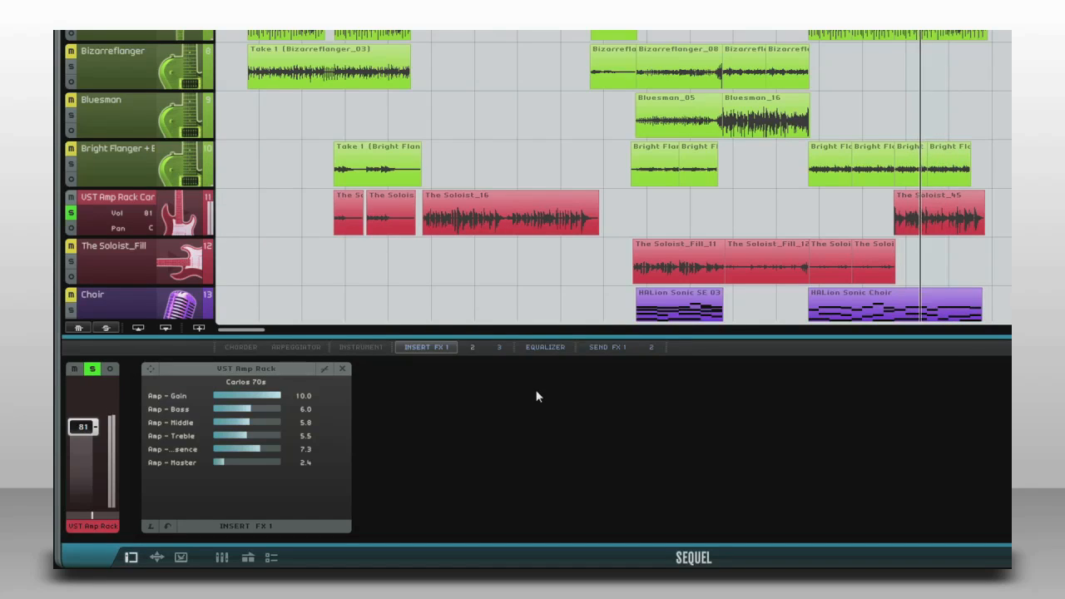
click(151, 369)
click(546, 119)
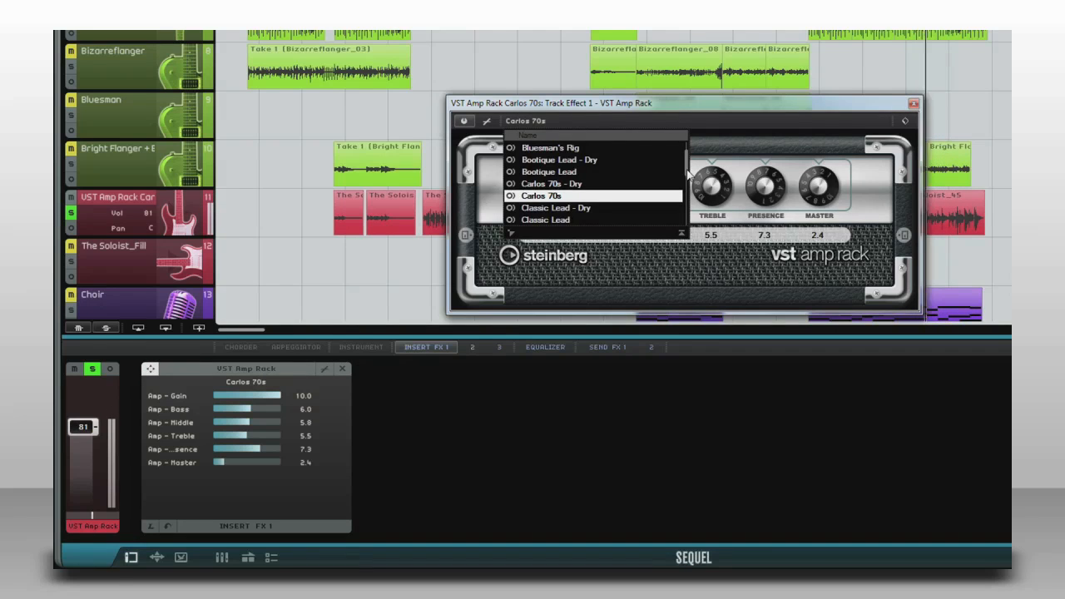
scroll(624, 171, down, 2)
click(570, 148)
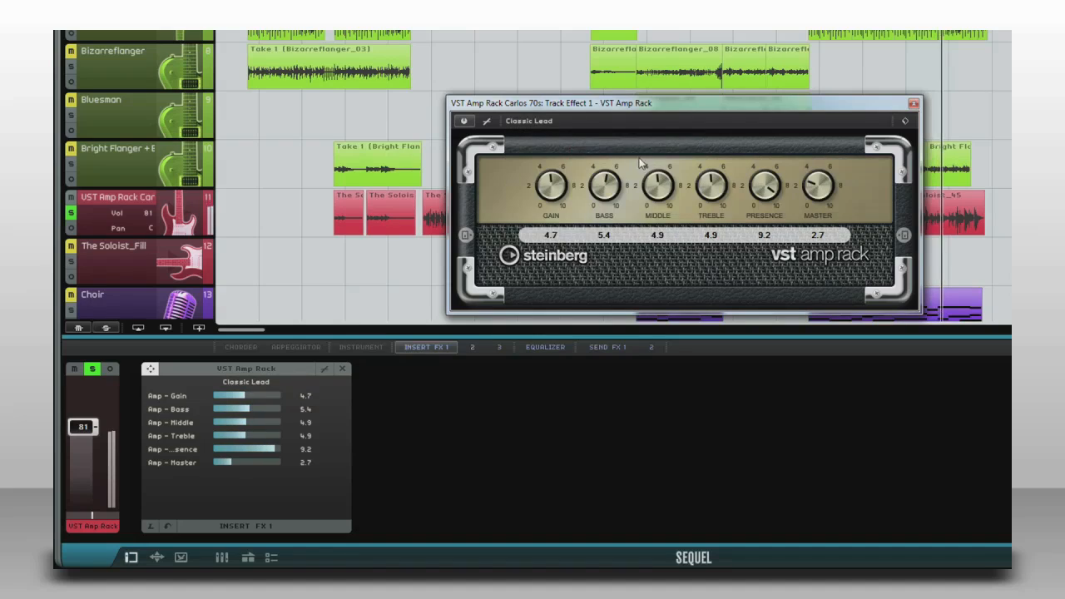
Load the Eddie's Rock preset in the VST Amp Rack and lower its Master to 2.7.
click(580, 123)
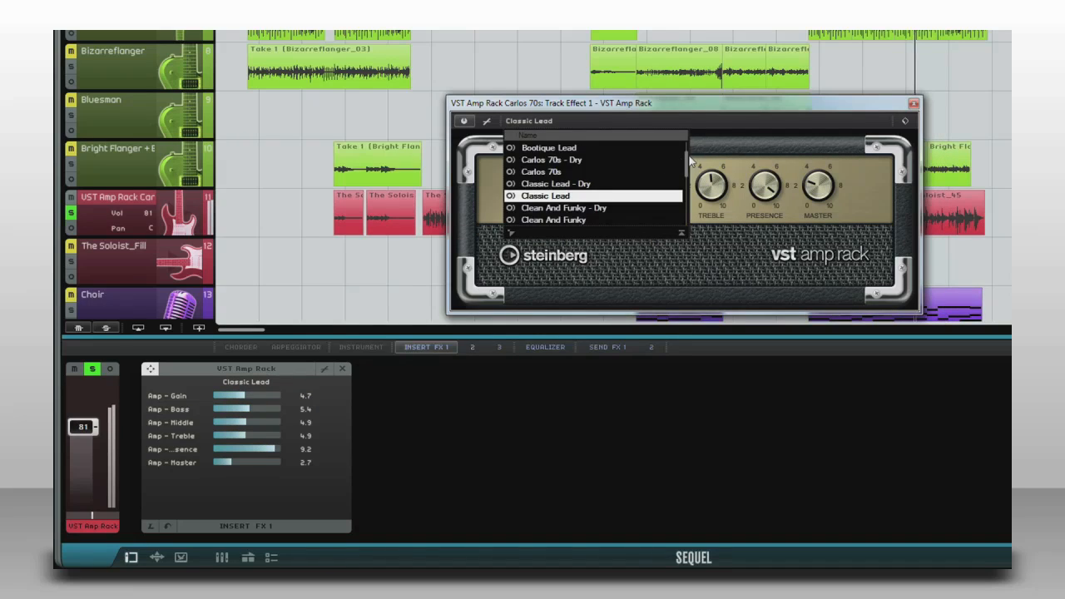
scroll(687, 168, down, 2)
scroll(687, 169, down, 3)
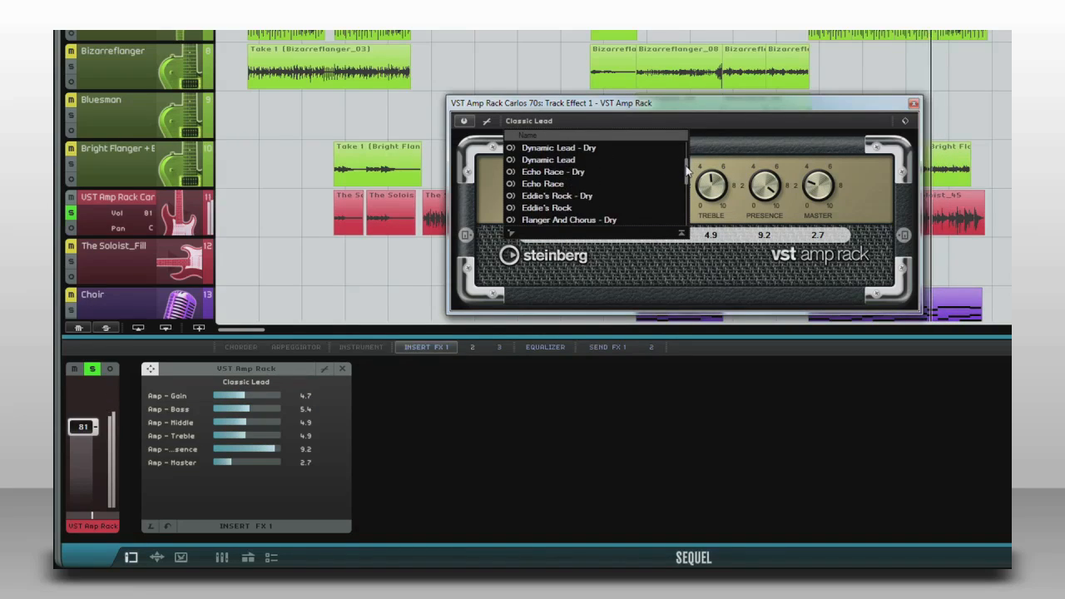
click(569, 207)
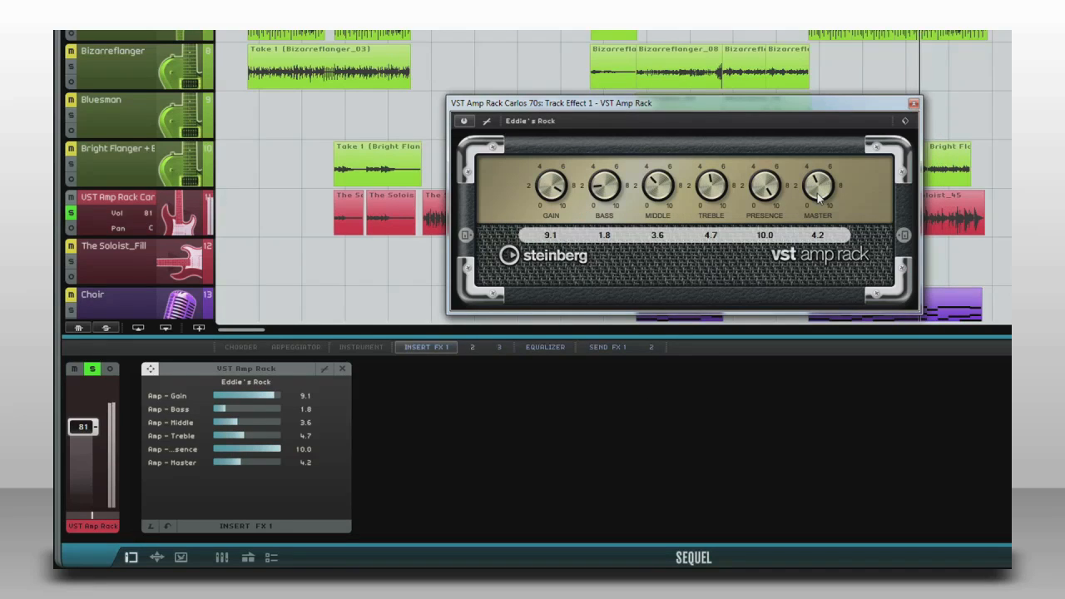
drag(820, 193, 820, 211)
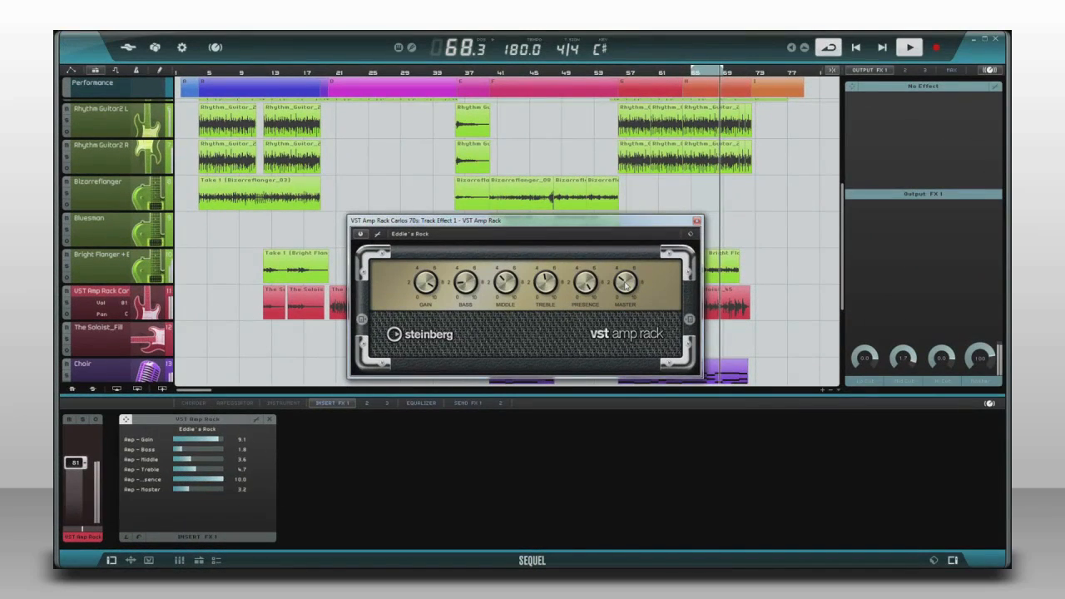
drag(626, 285, 626, 289)
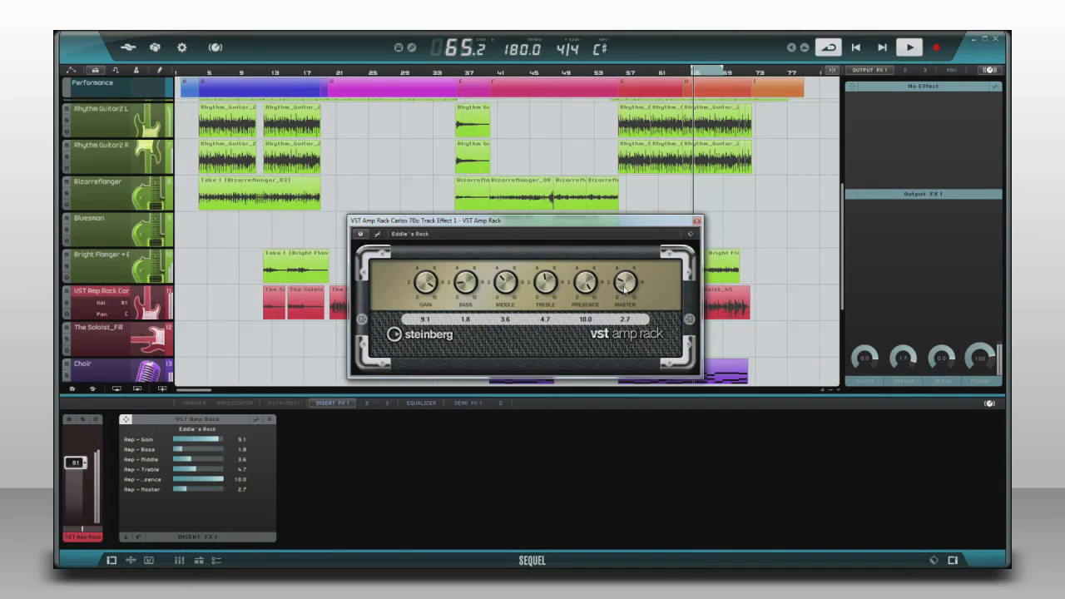
Add a Reverb as the first output effect and set its Mix to 11%.
click(941, 88)
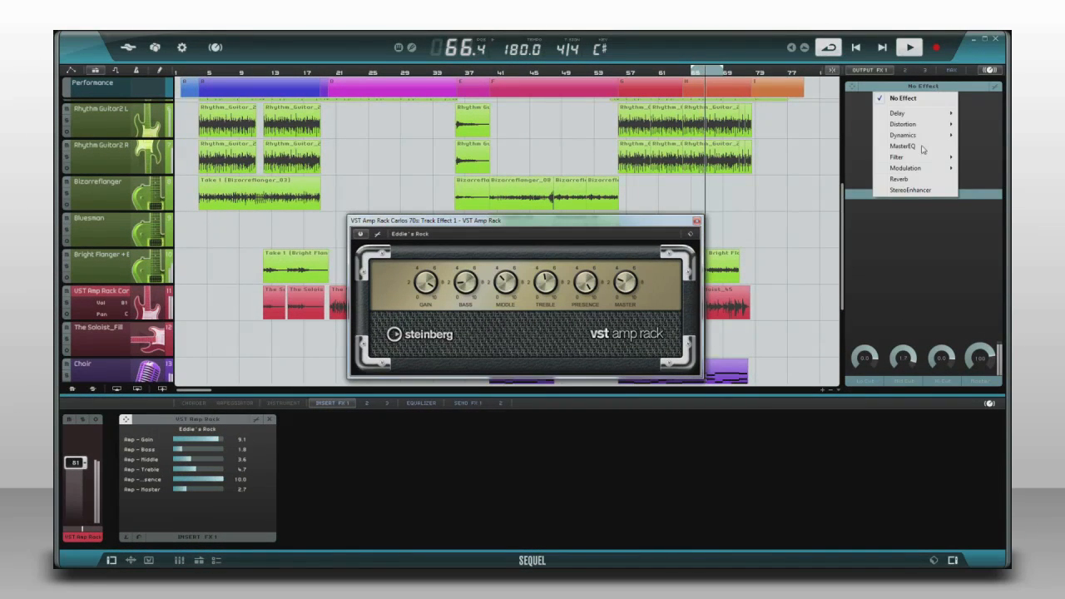
click(916, 184)
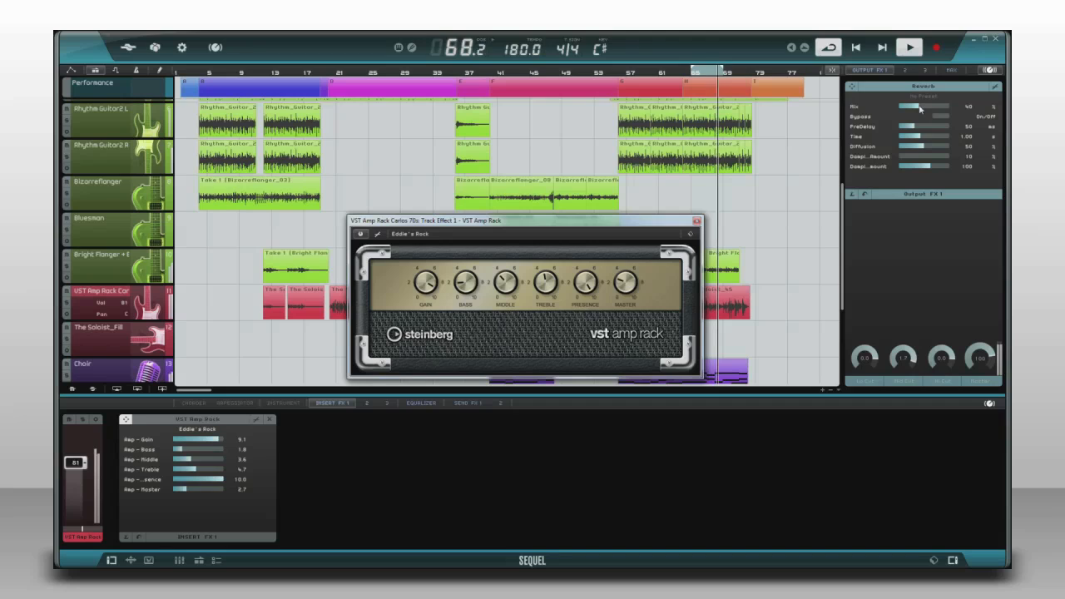
drag(921, 107, 933, 109)
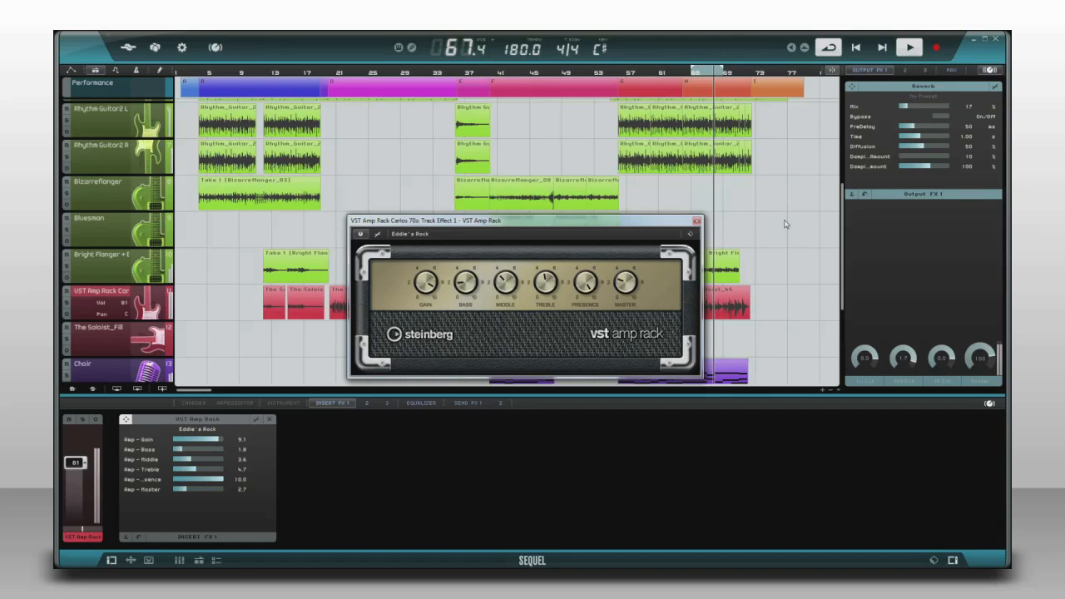
drag(913, 109, 904, 109)
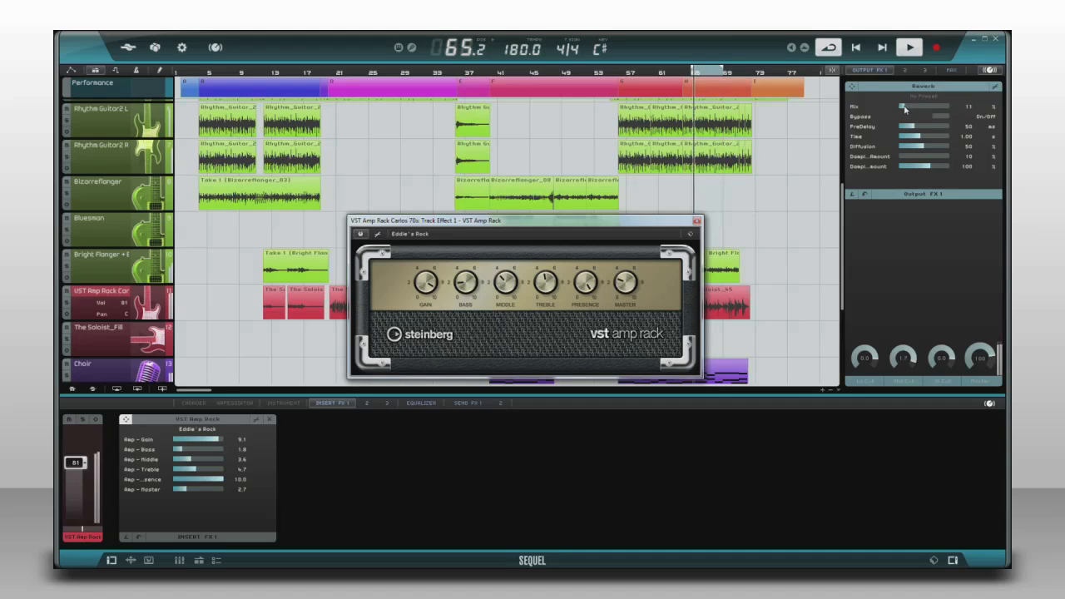